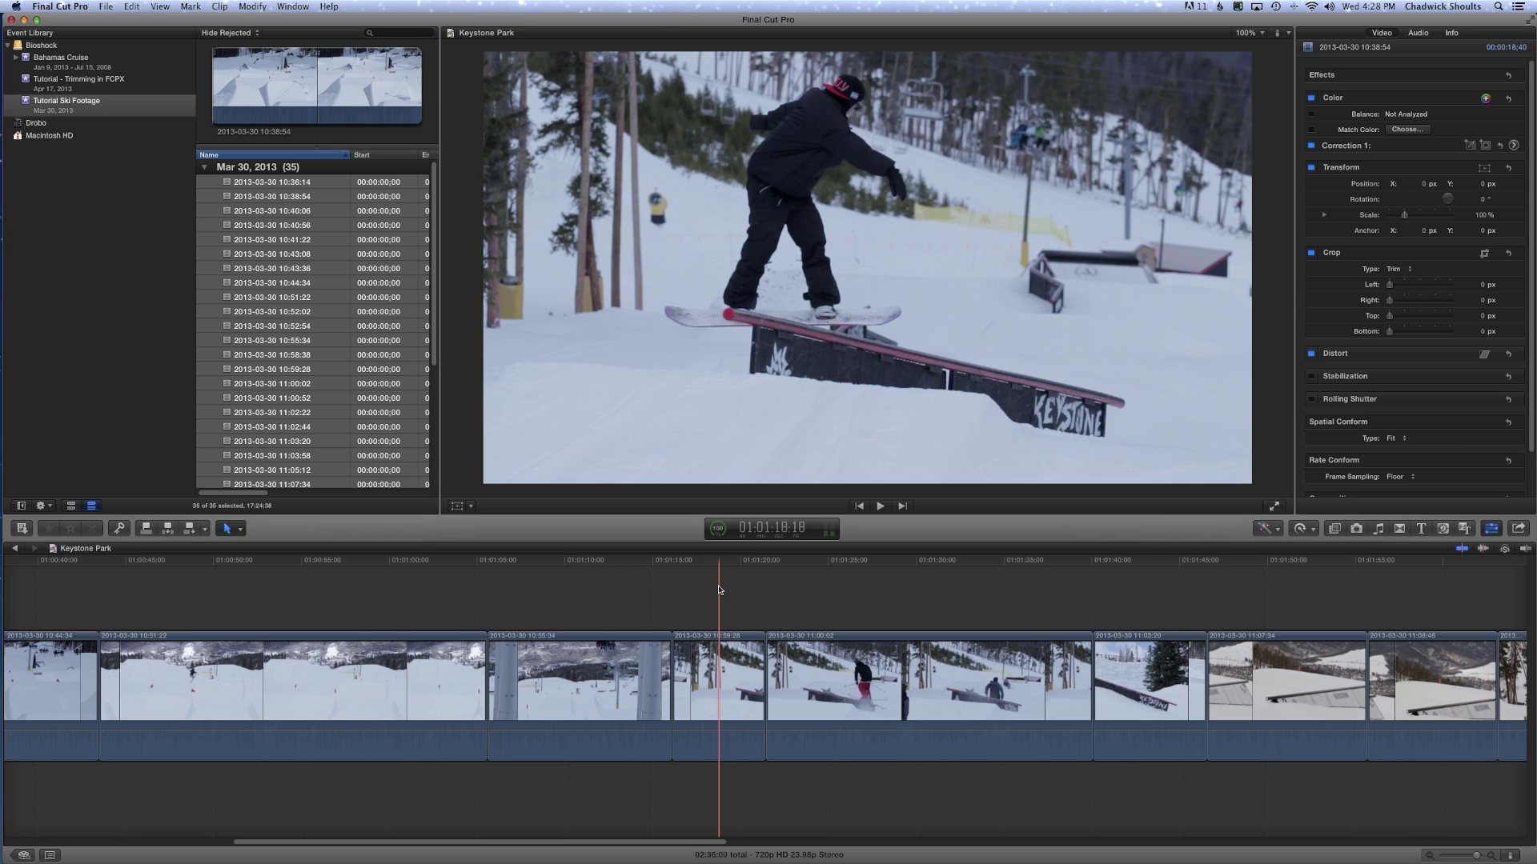
Place the playhead at 01:01:20:02 within the snowboarder's rail-slide clip
click(721, 565)
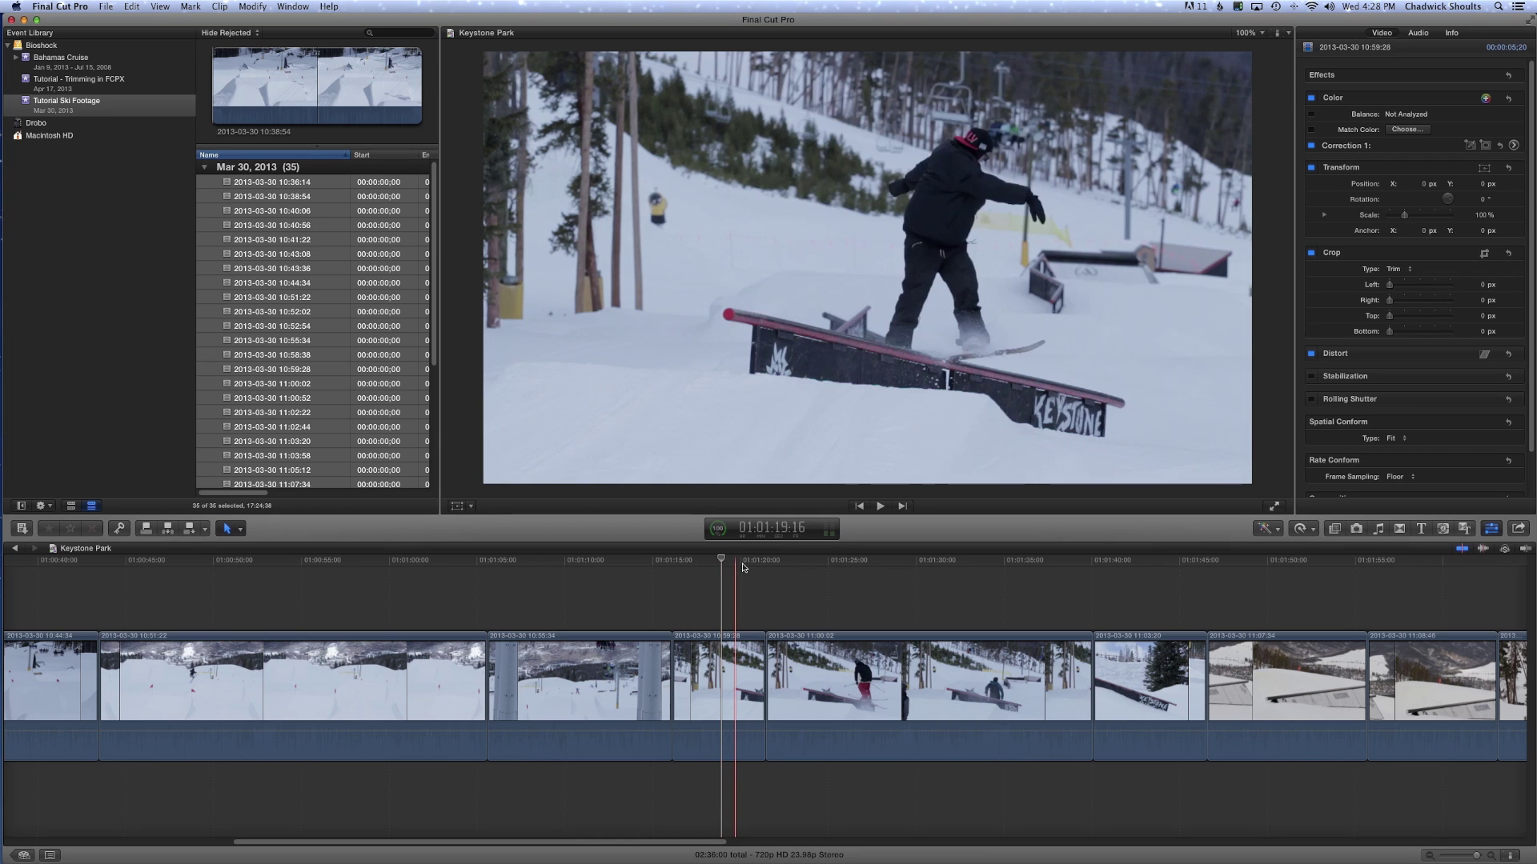
click(742, 565)
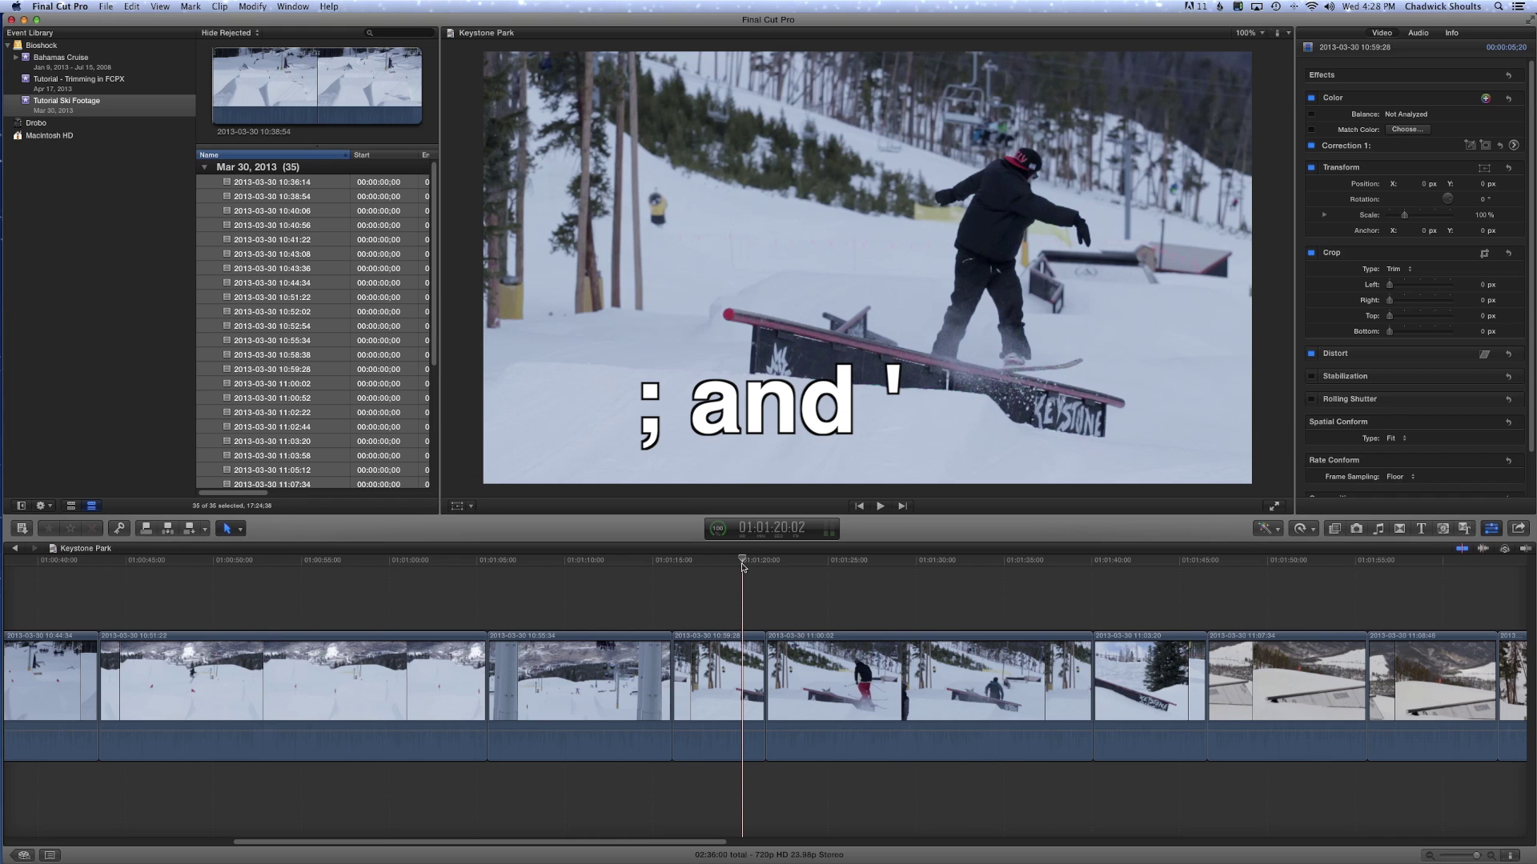
Step forward through the edits to 01:01:40:02, then back to the cut at 01:01:21:11
key(l)
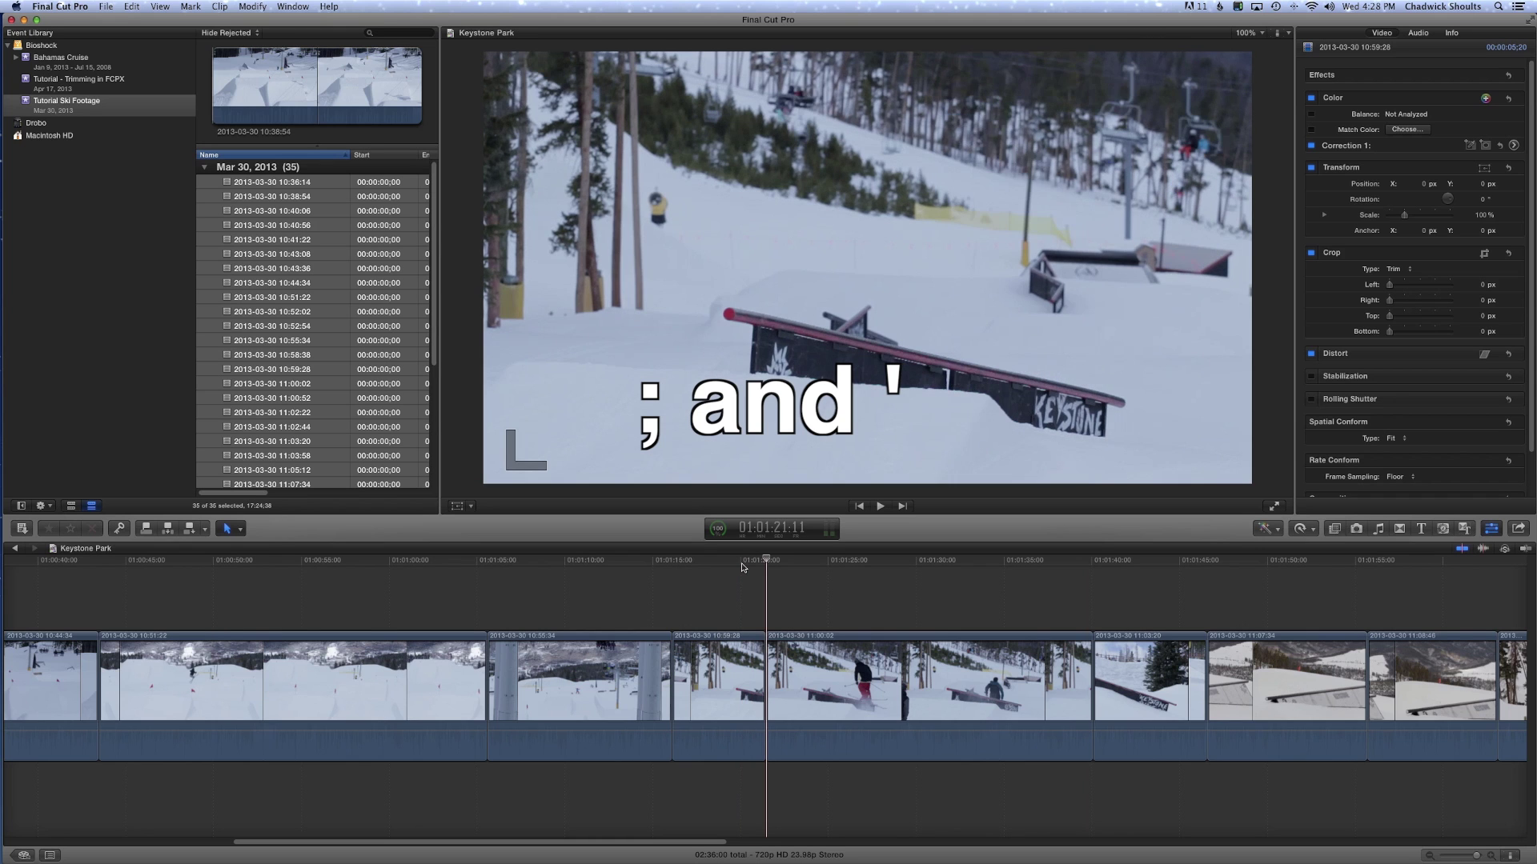
key(apostrophe)
key(semicolon)
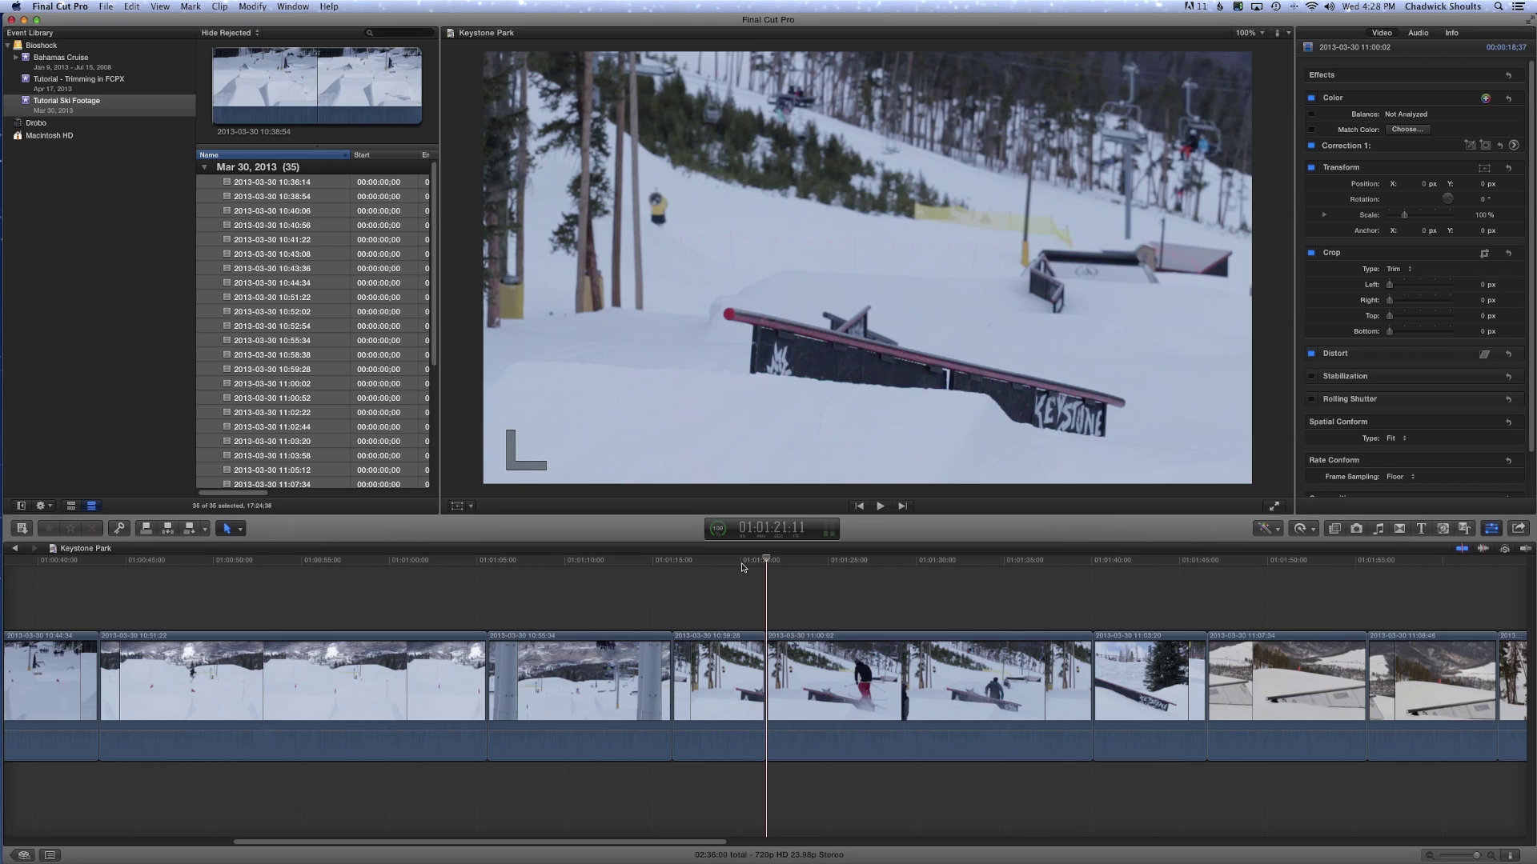
With the Select tool active, return to the 01:01:21:11 cut and select clip 11:00:02's start edge
click(232, 528)
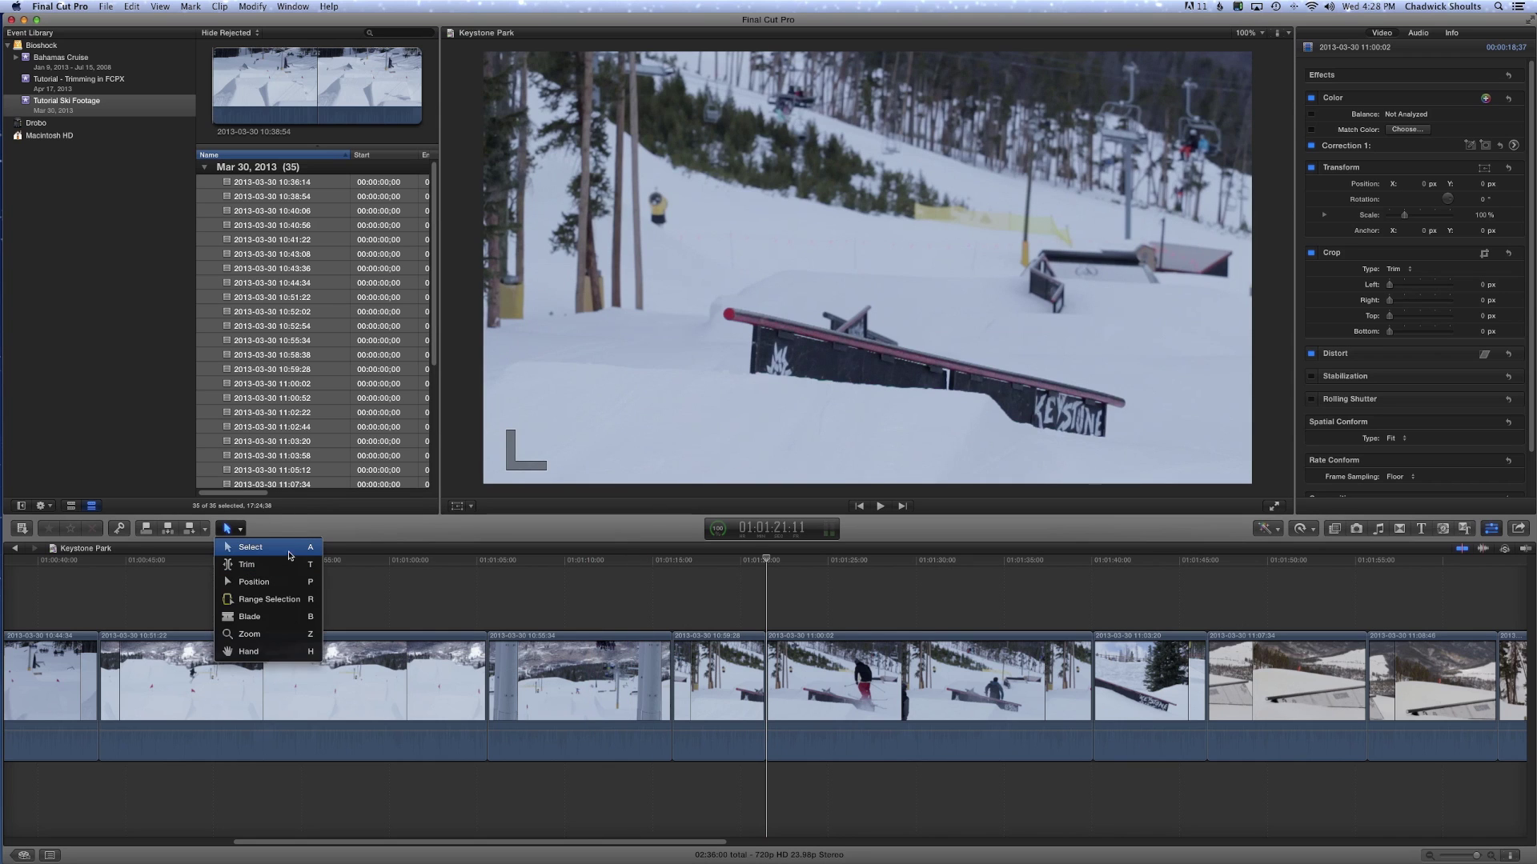
click(783, 562)
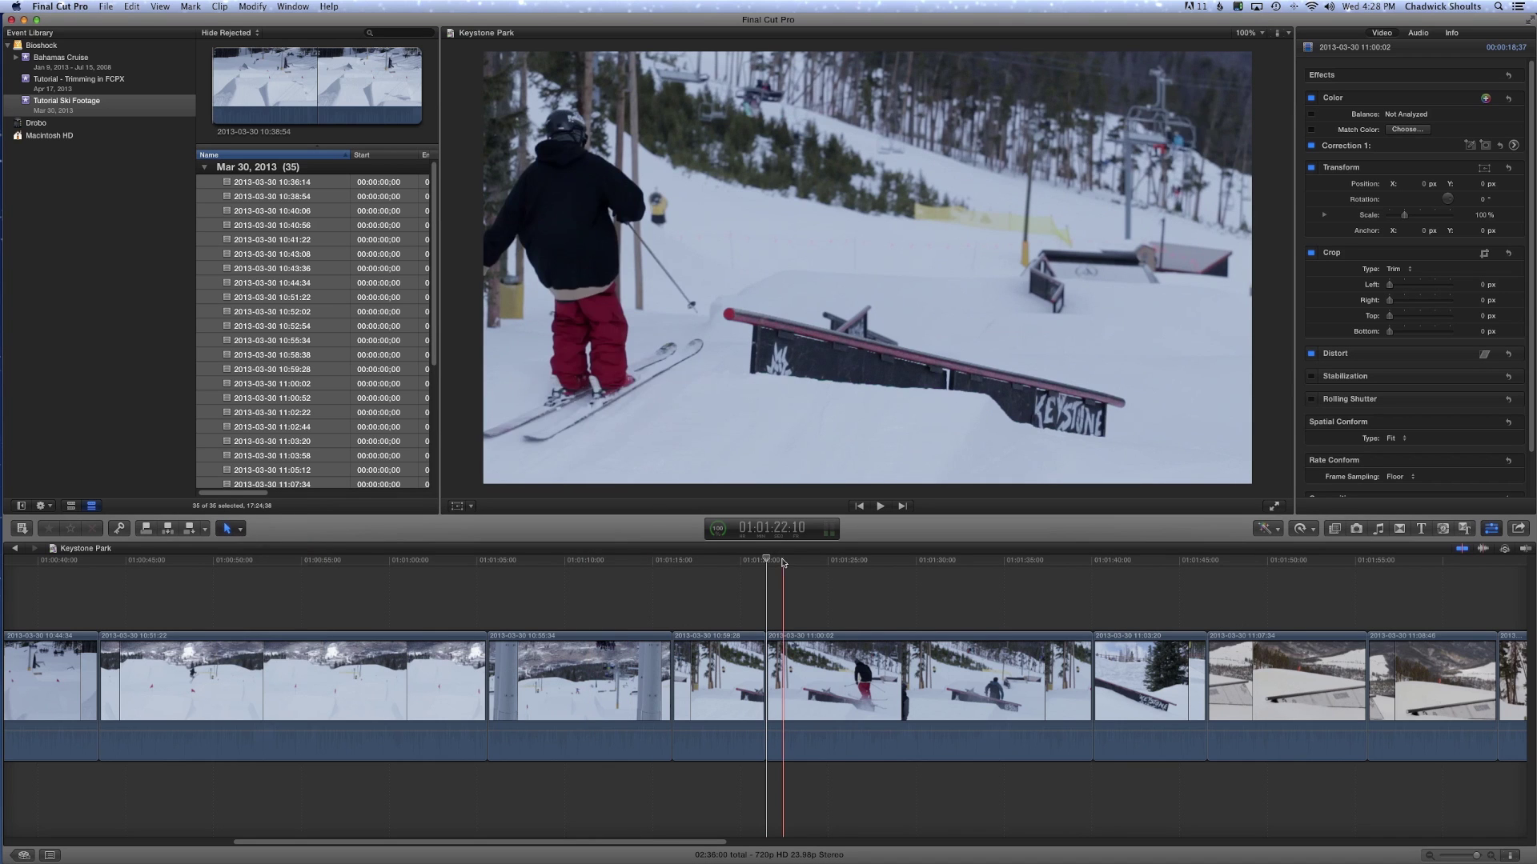
click(783, 563)
key(Up)
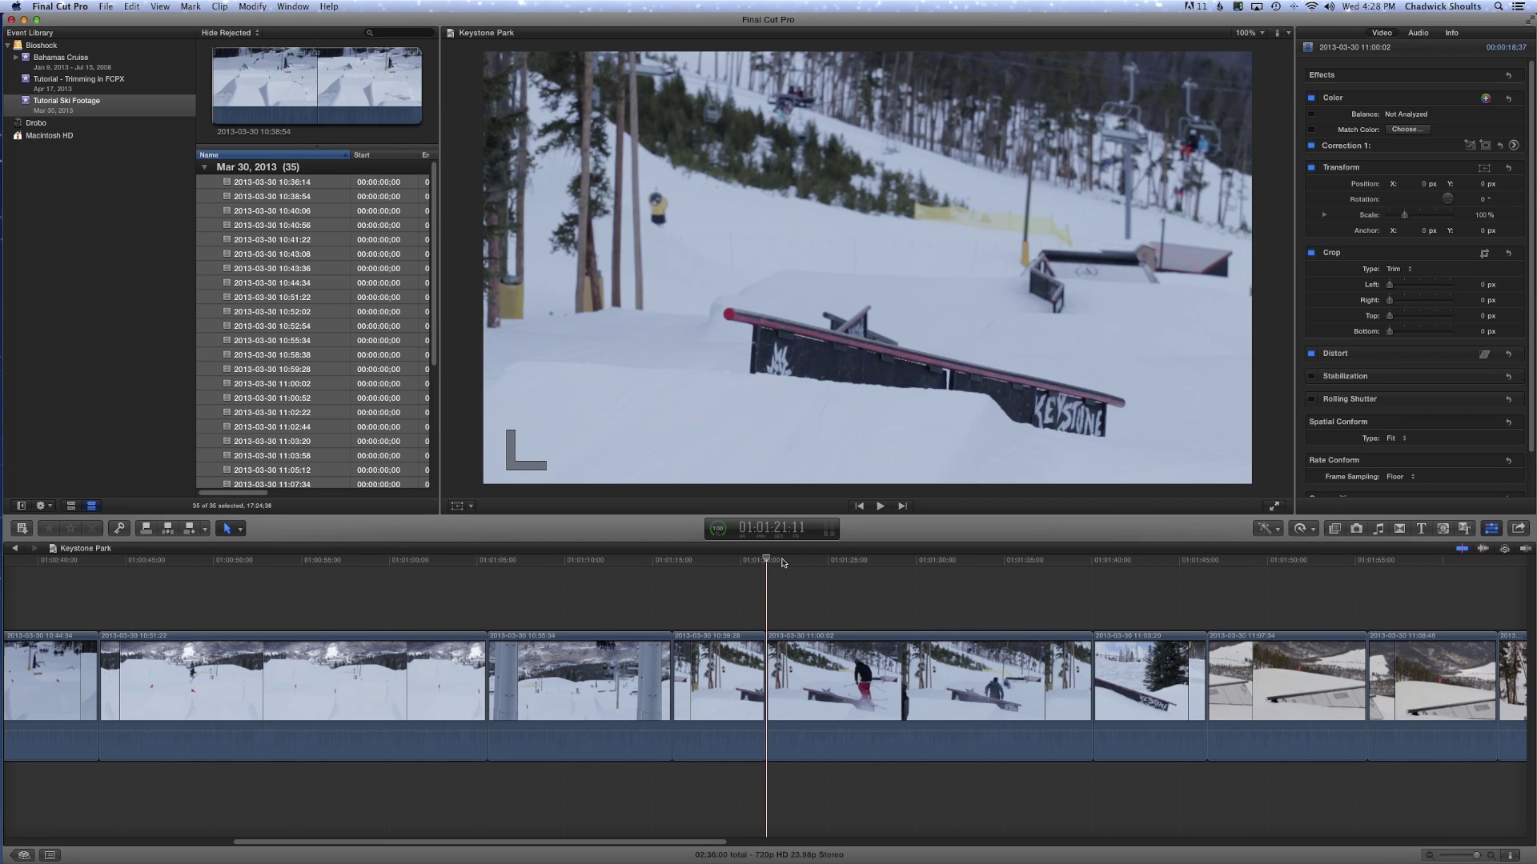
key(bracketleft)
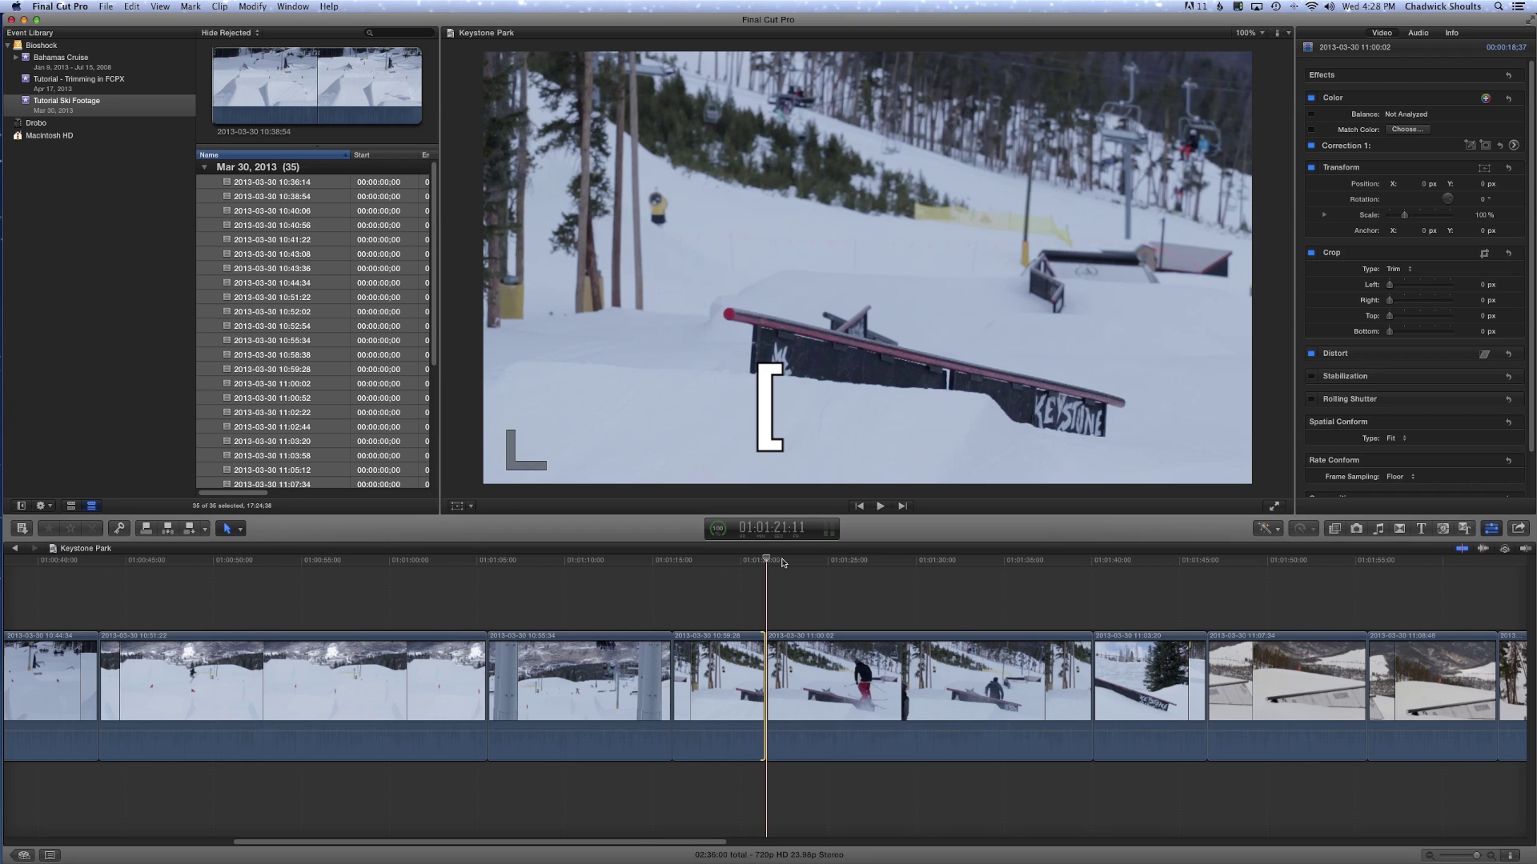
Switch the edit selection between the outgoing end edge, the incoming start edge, and both edges
key(bracketright)
key(bracketleft)
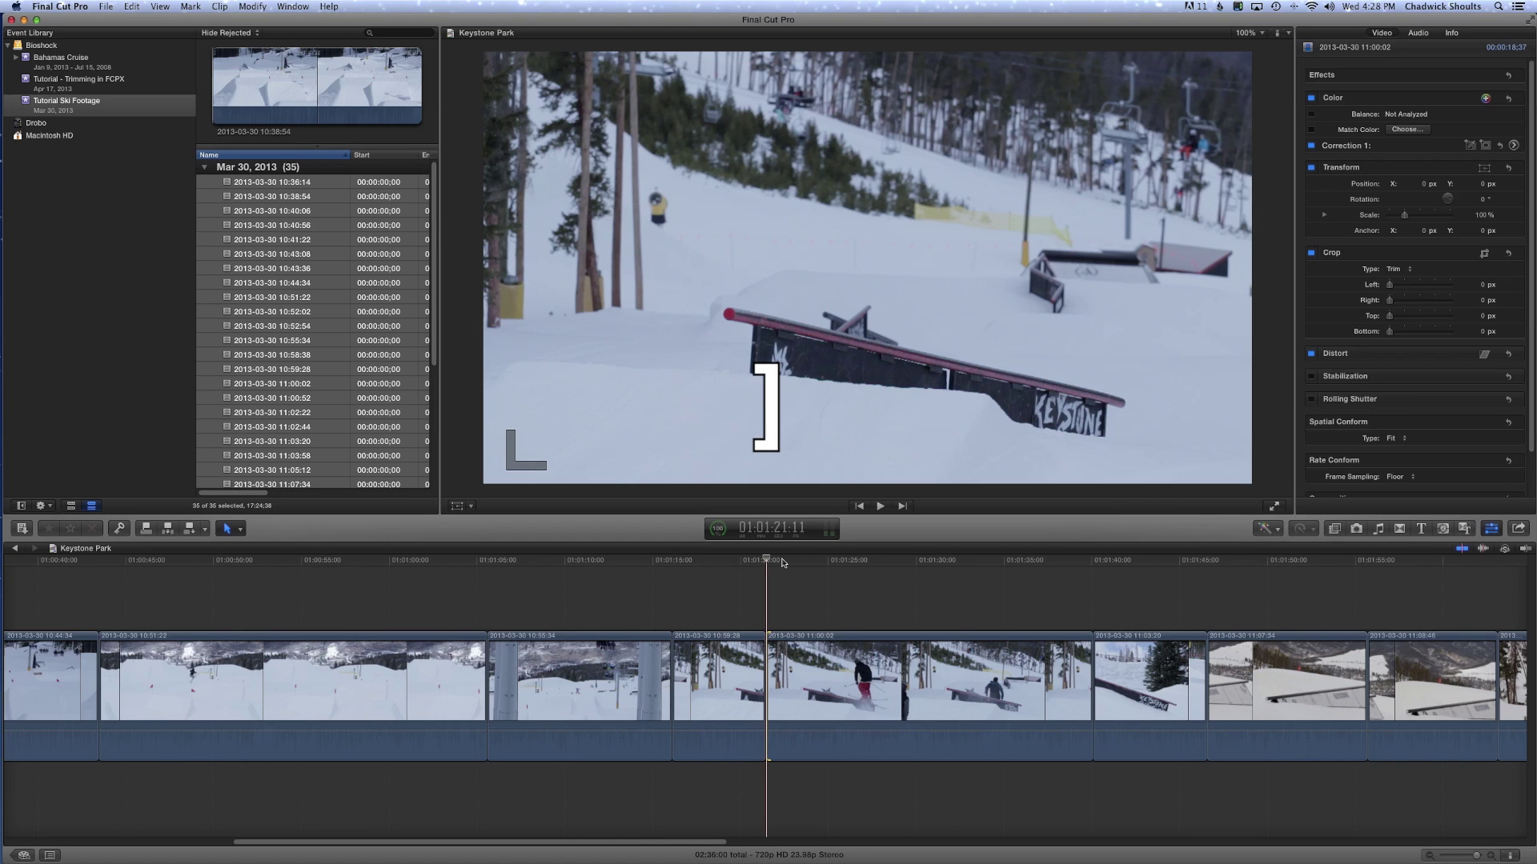
key(backslash)
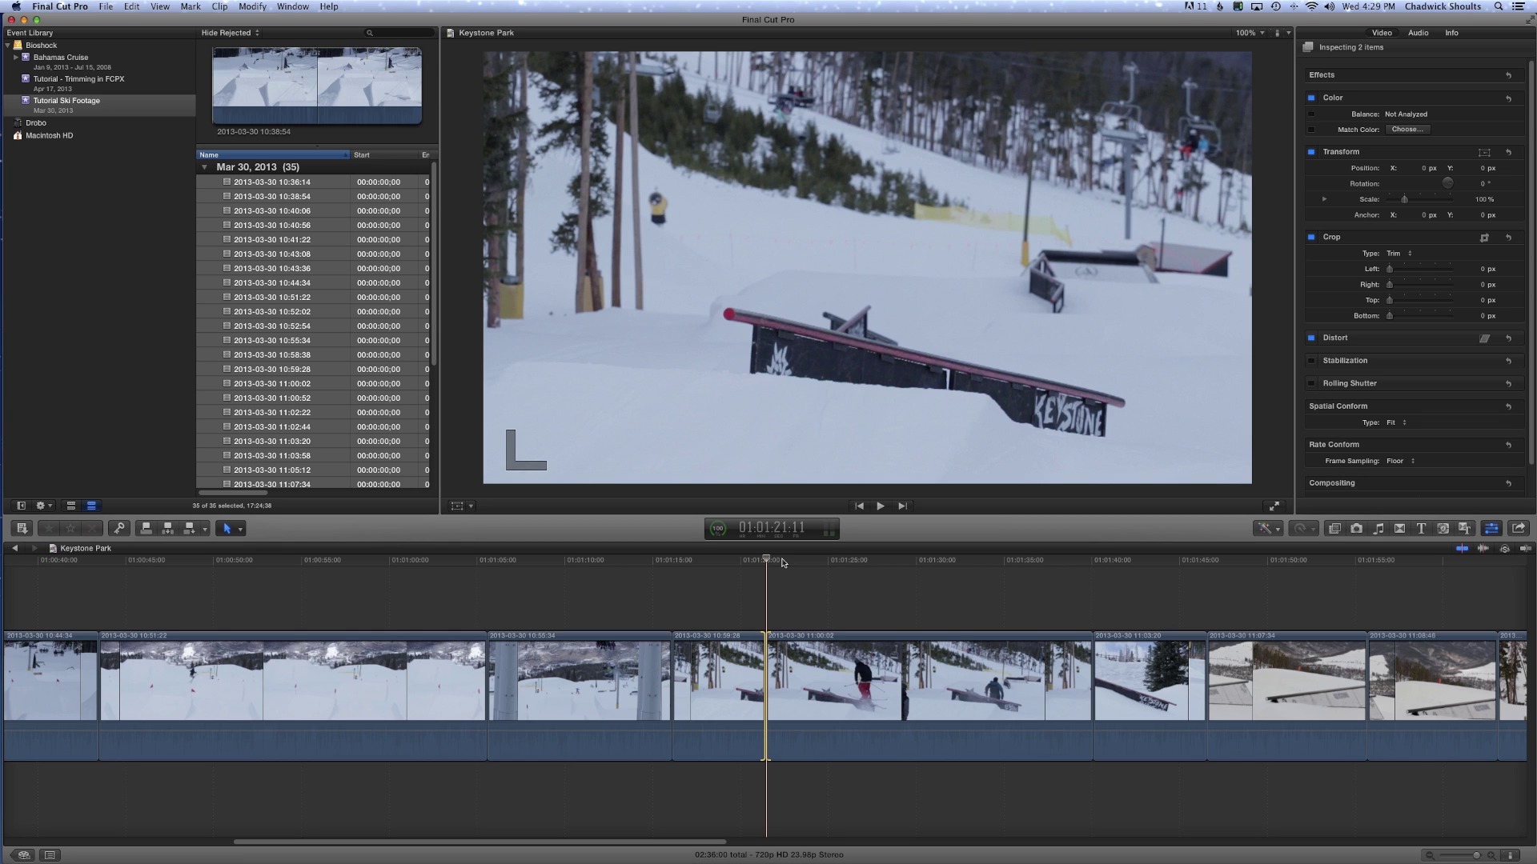
key(bracketleft)
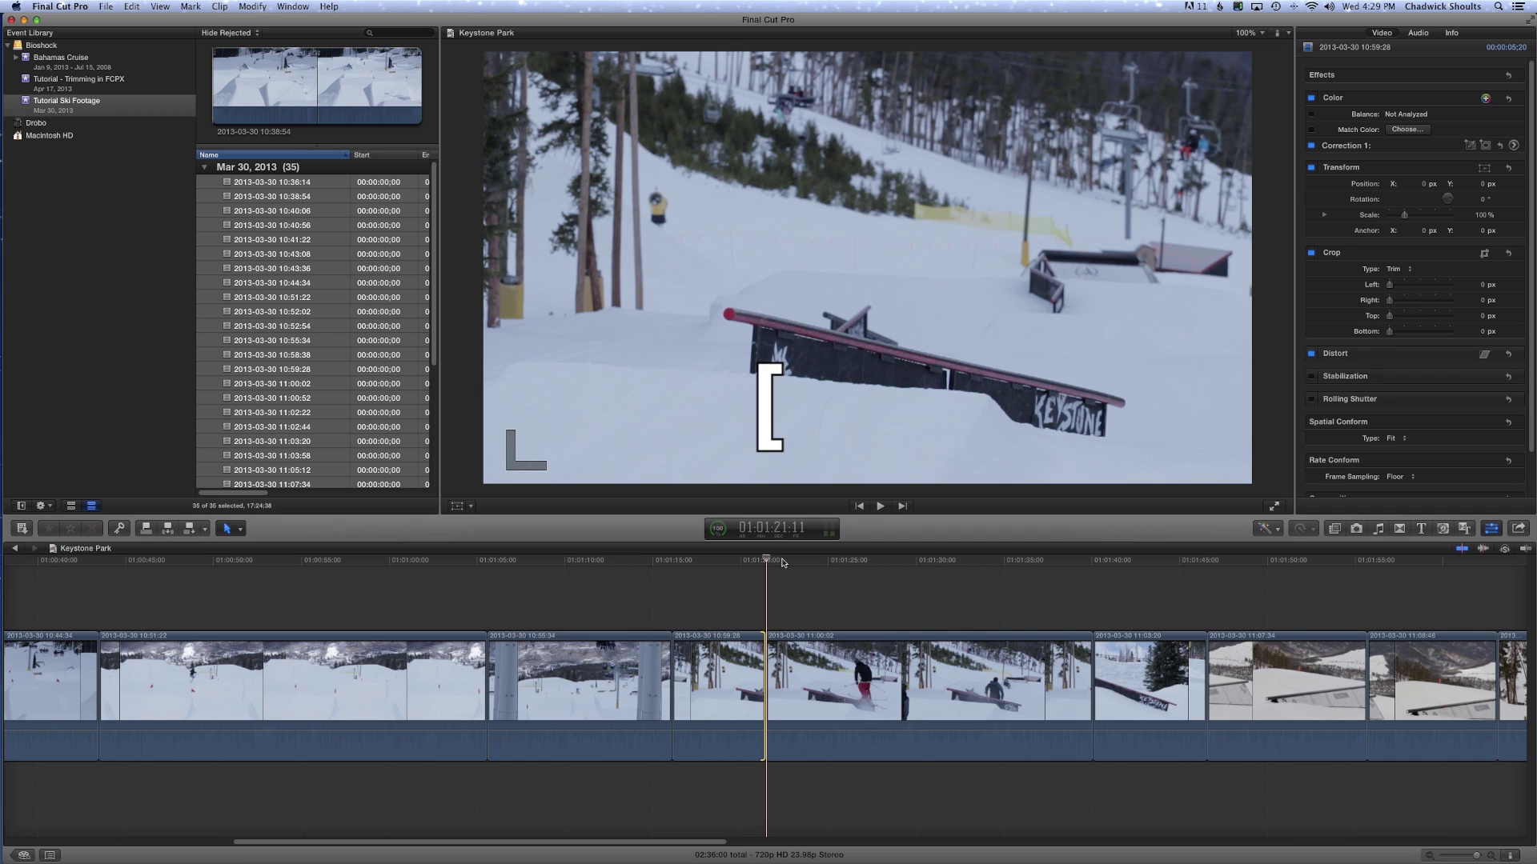
key(bracketright)
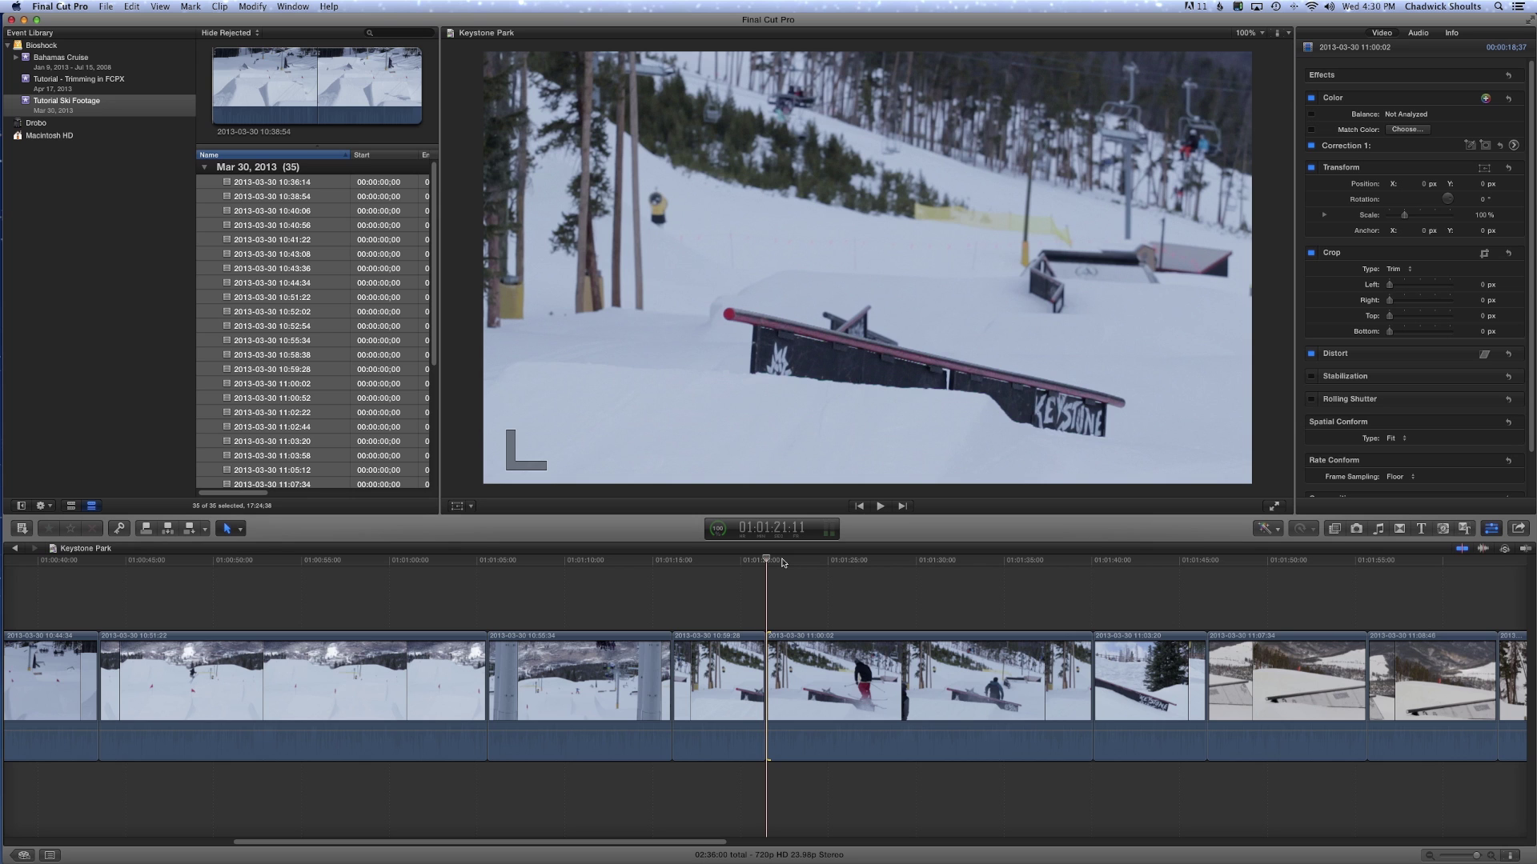
click(62, 6)
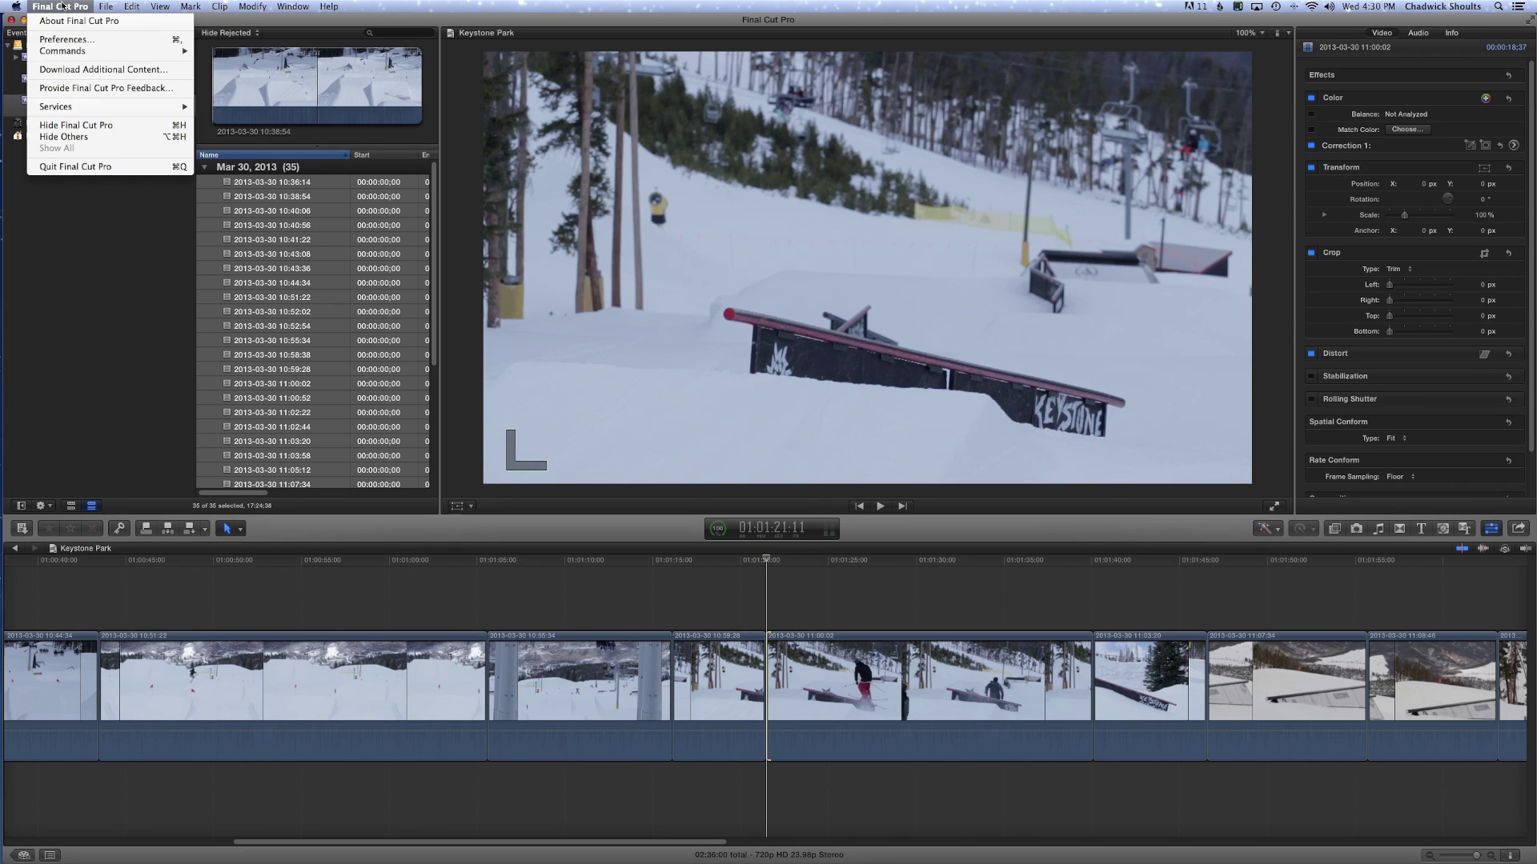
click(98, 40)
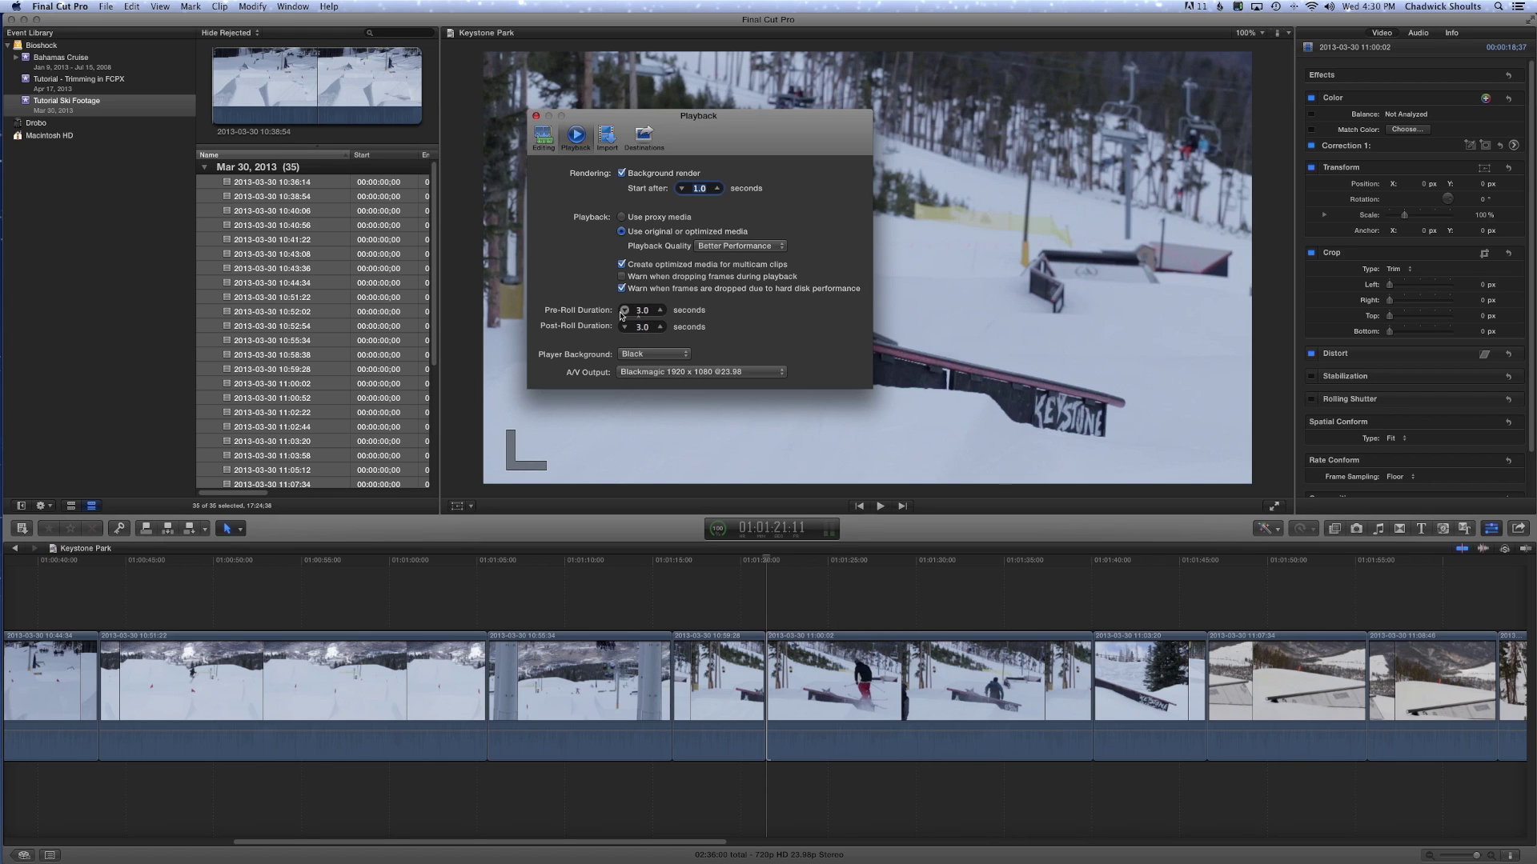
click(535, 116)
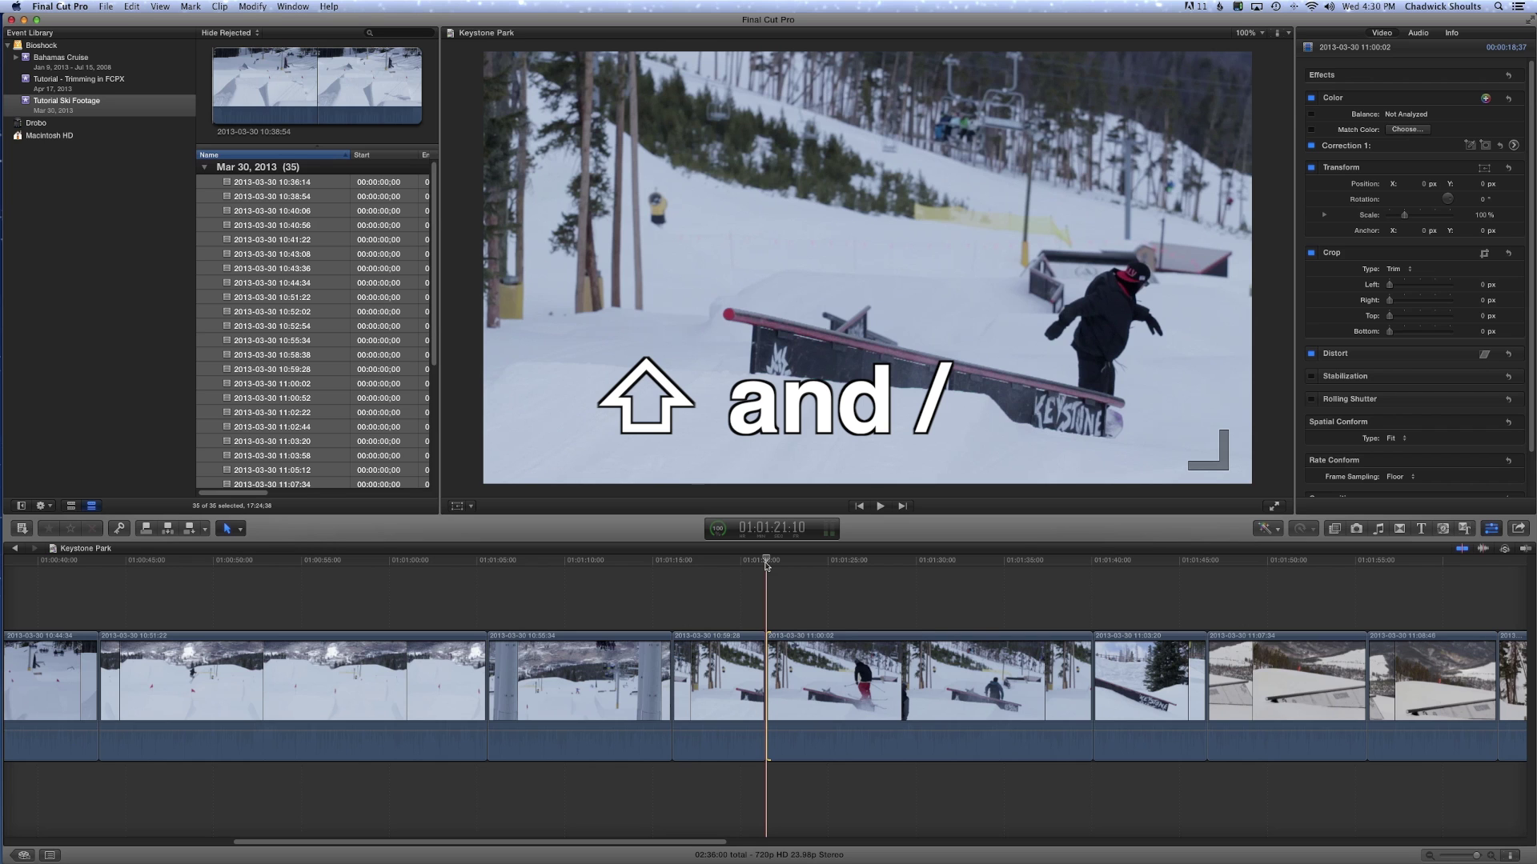
Play around the cut, stop at 01:01:21:10, and check the view's playback options
key(shift+slash)
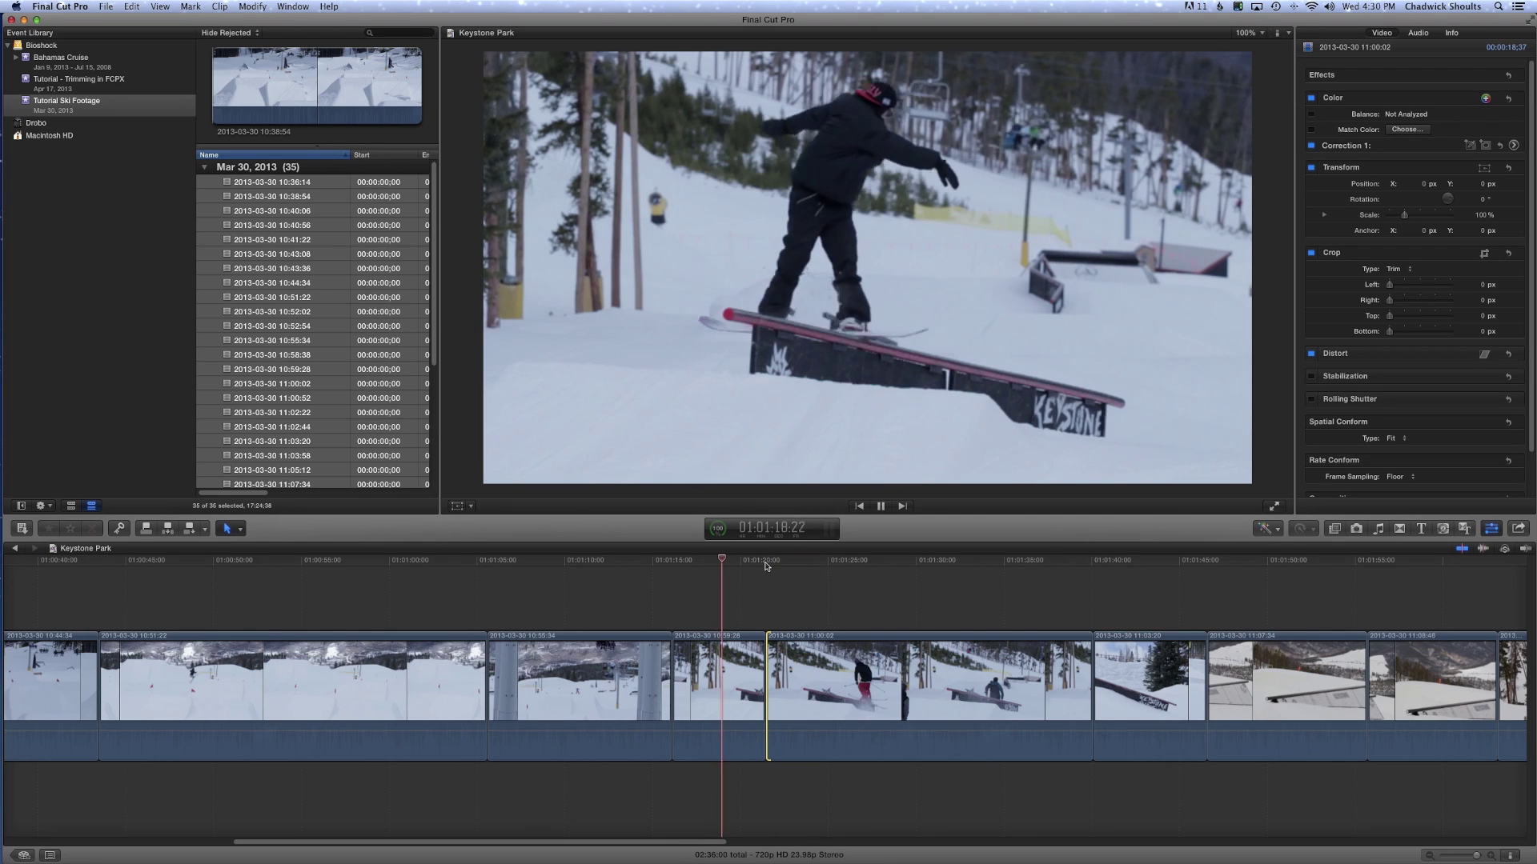
click(766, 563)
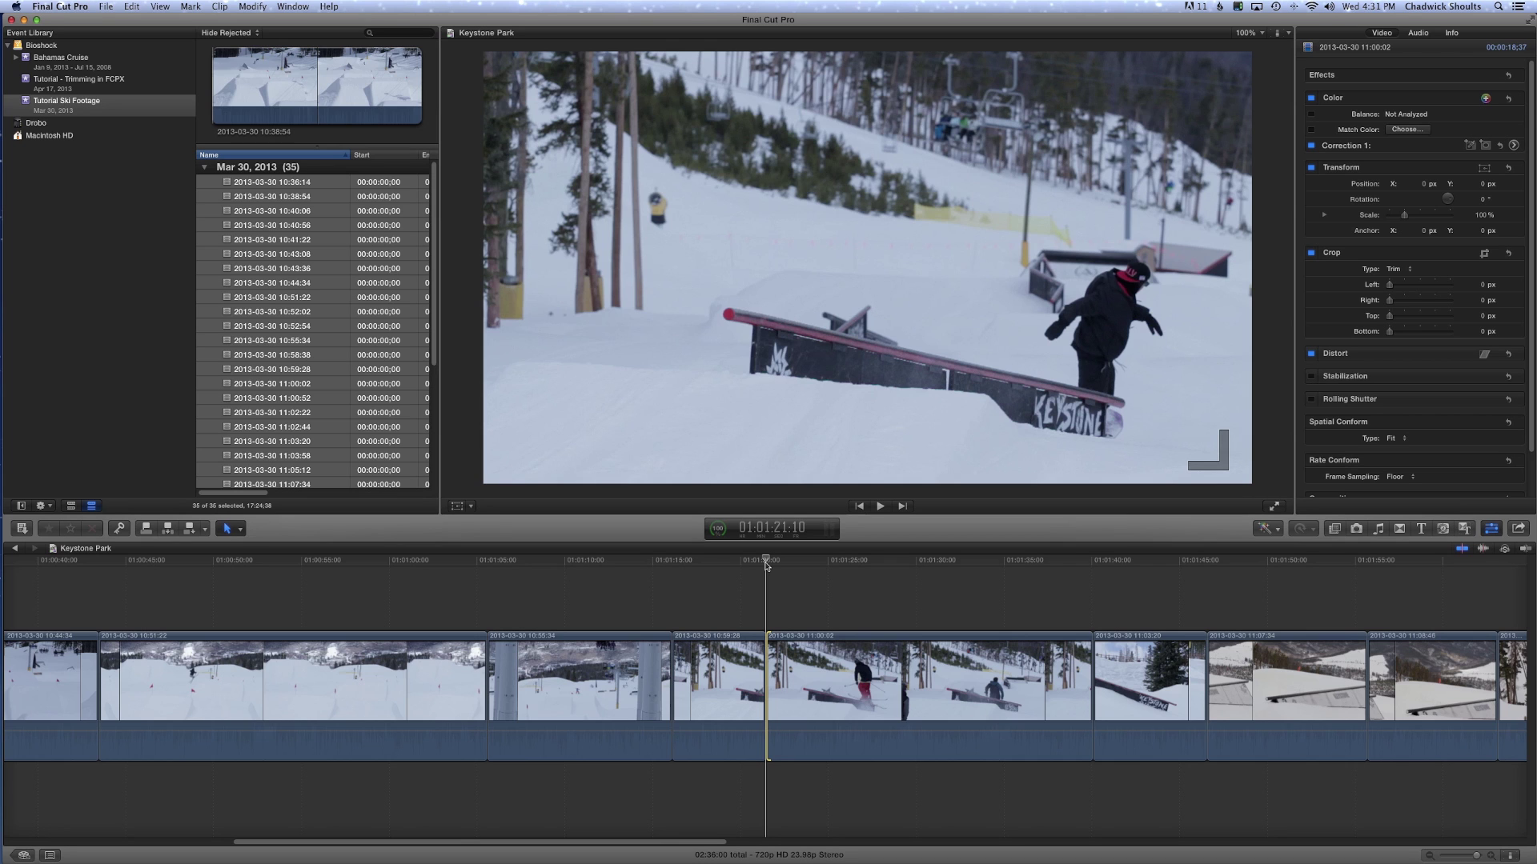
click(160, 7)
mouse_move(176, 22)
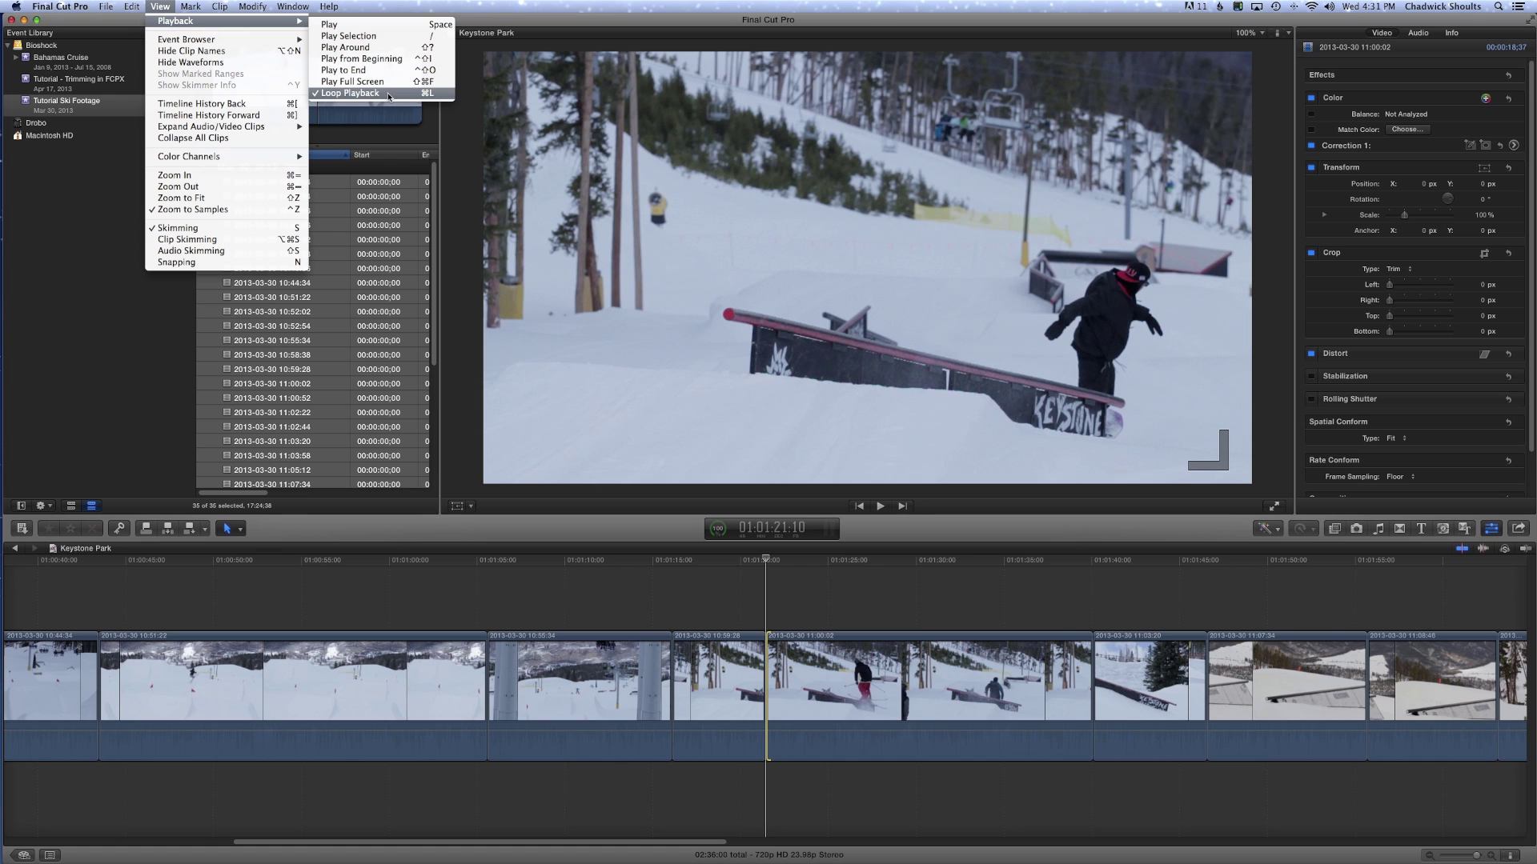
click(774, 567)
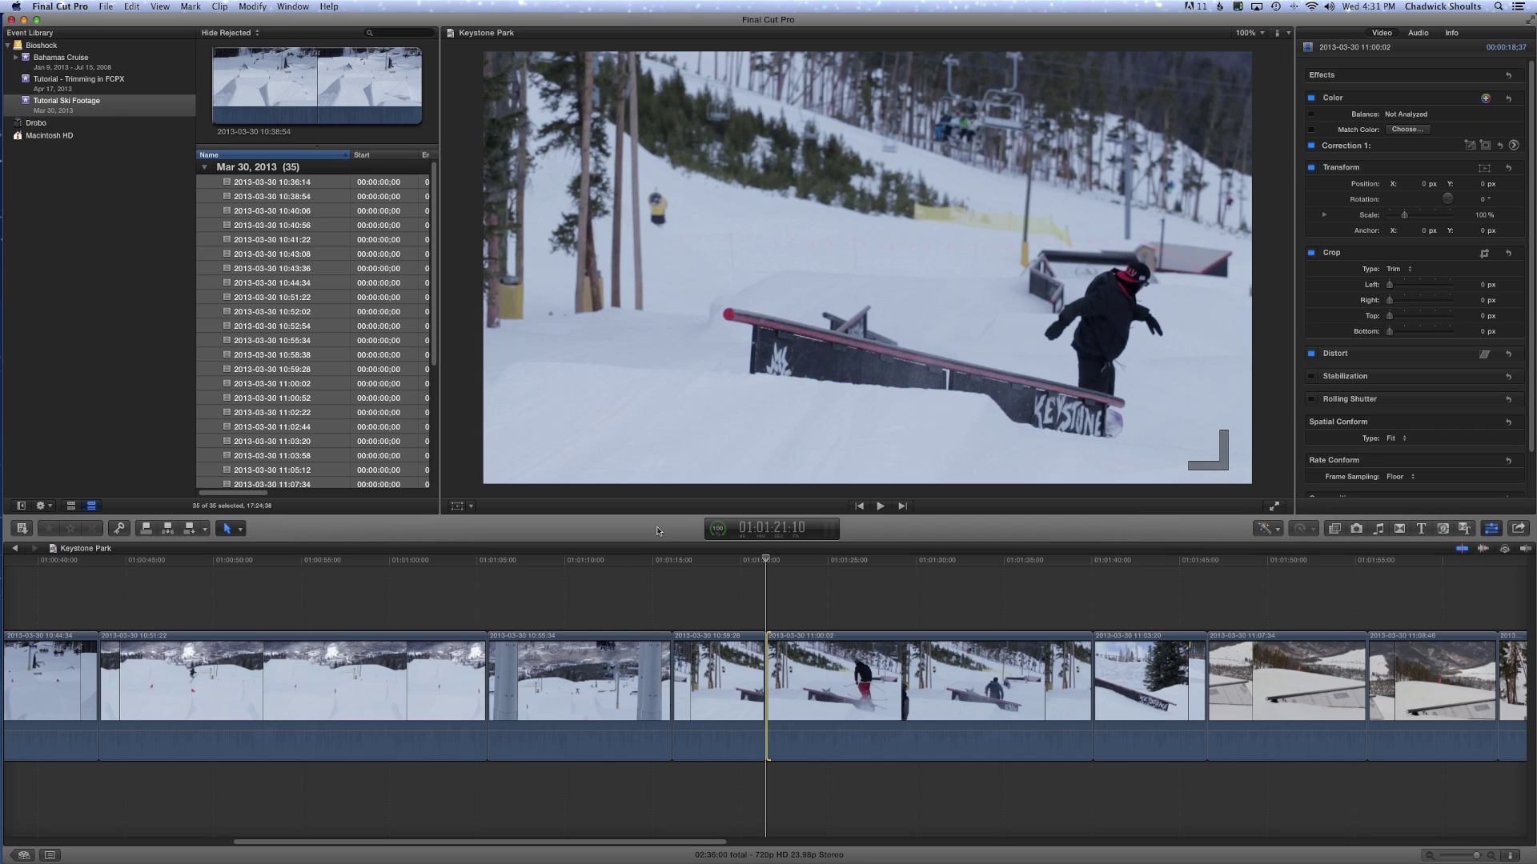
key(bracketleft)
Extend clip 10:59:28's end edge to the playhead at 01:01:22:06 and replay the cut
key(shift+slash)
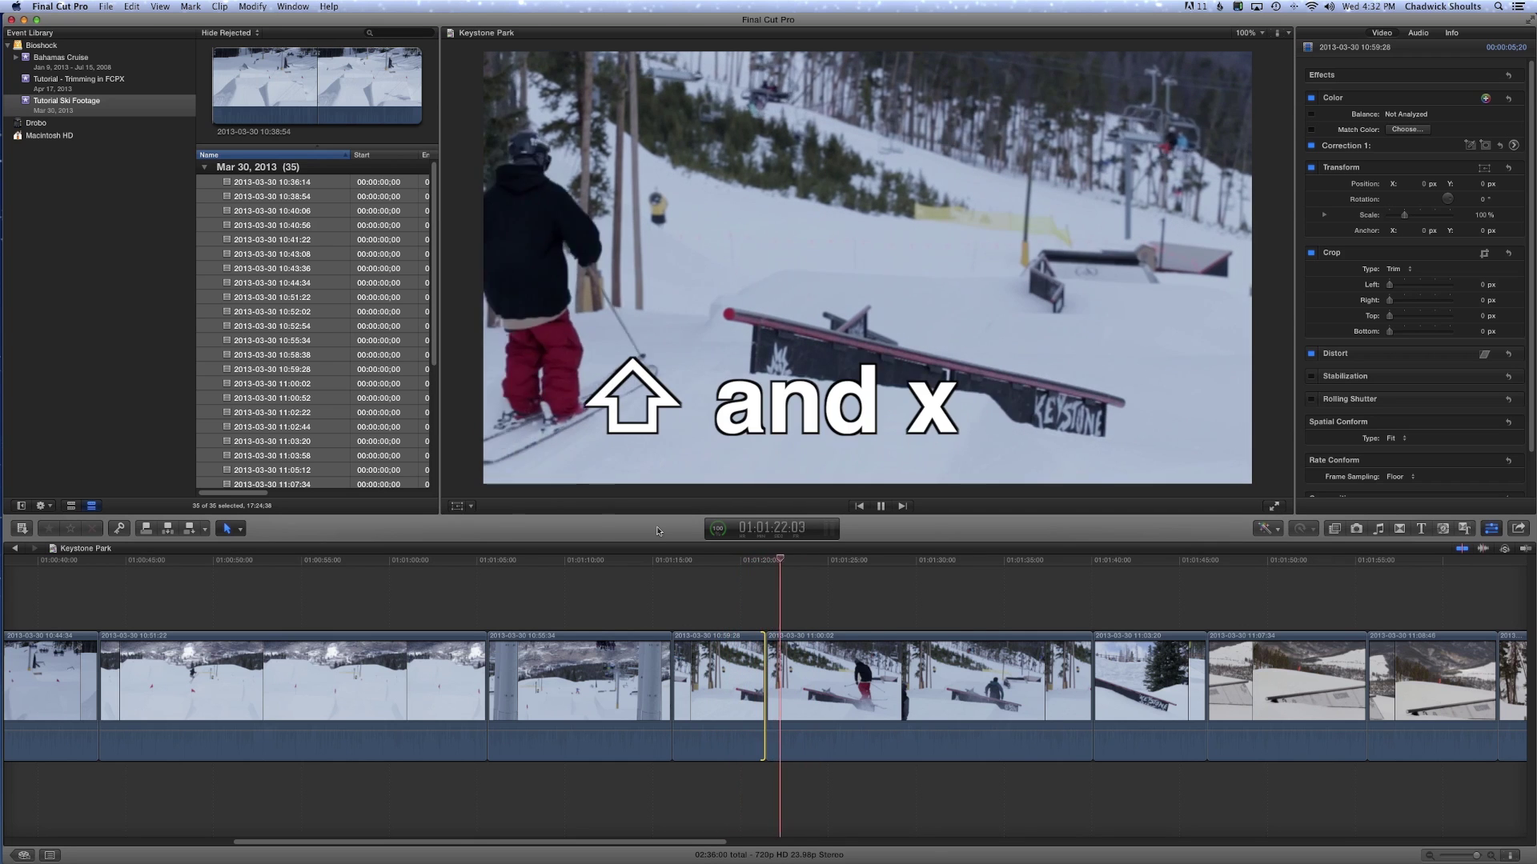
key(shift+x)
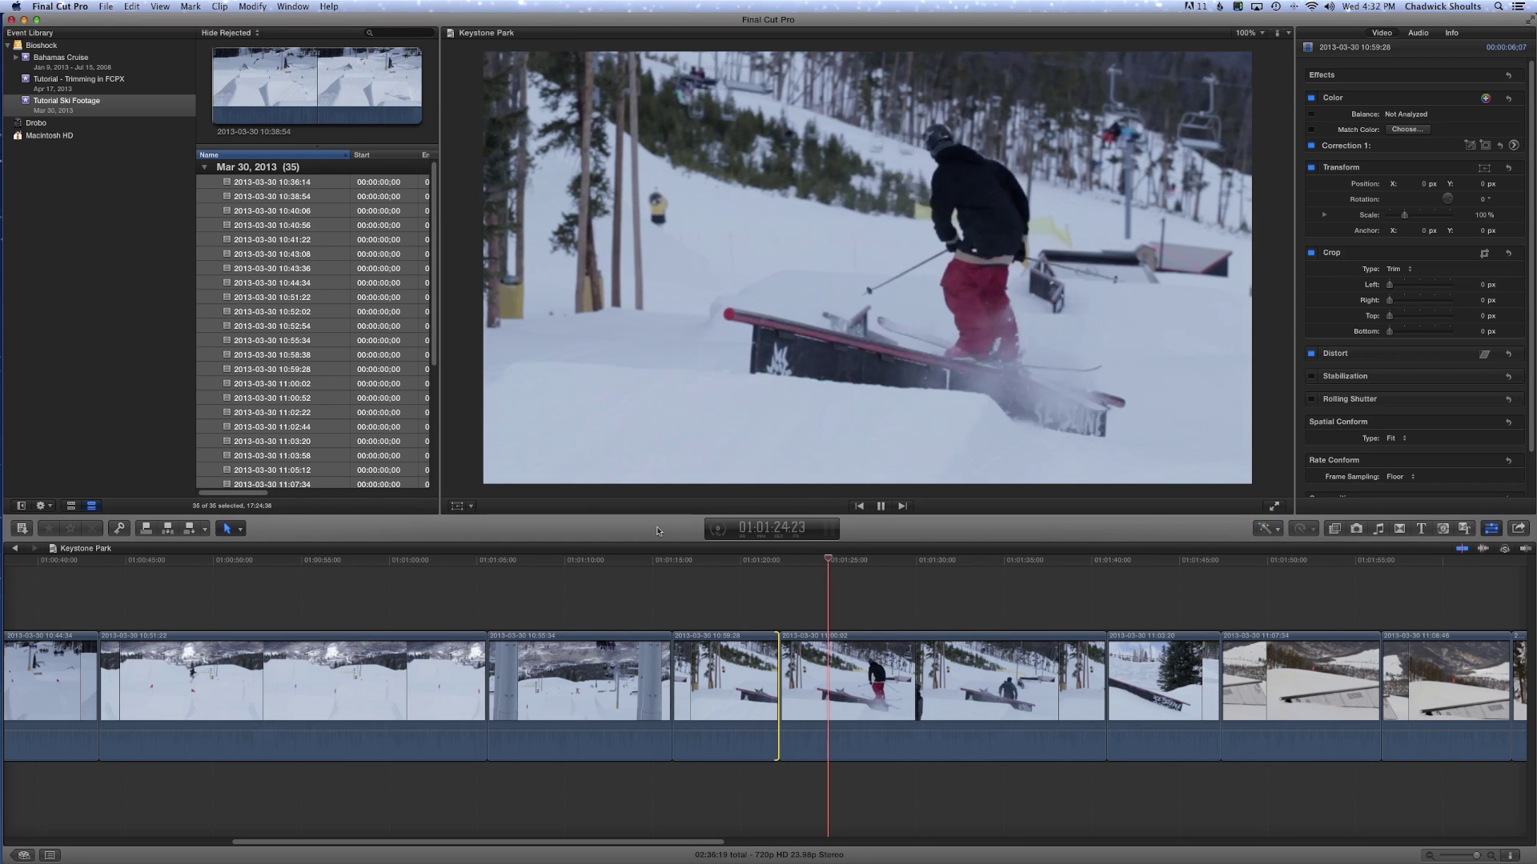
key(shift+question)
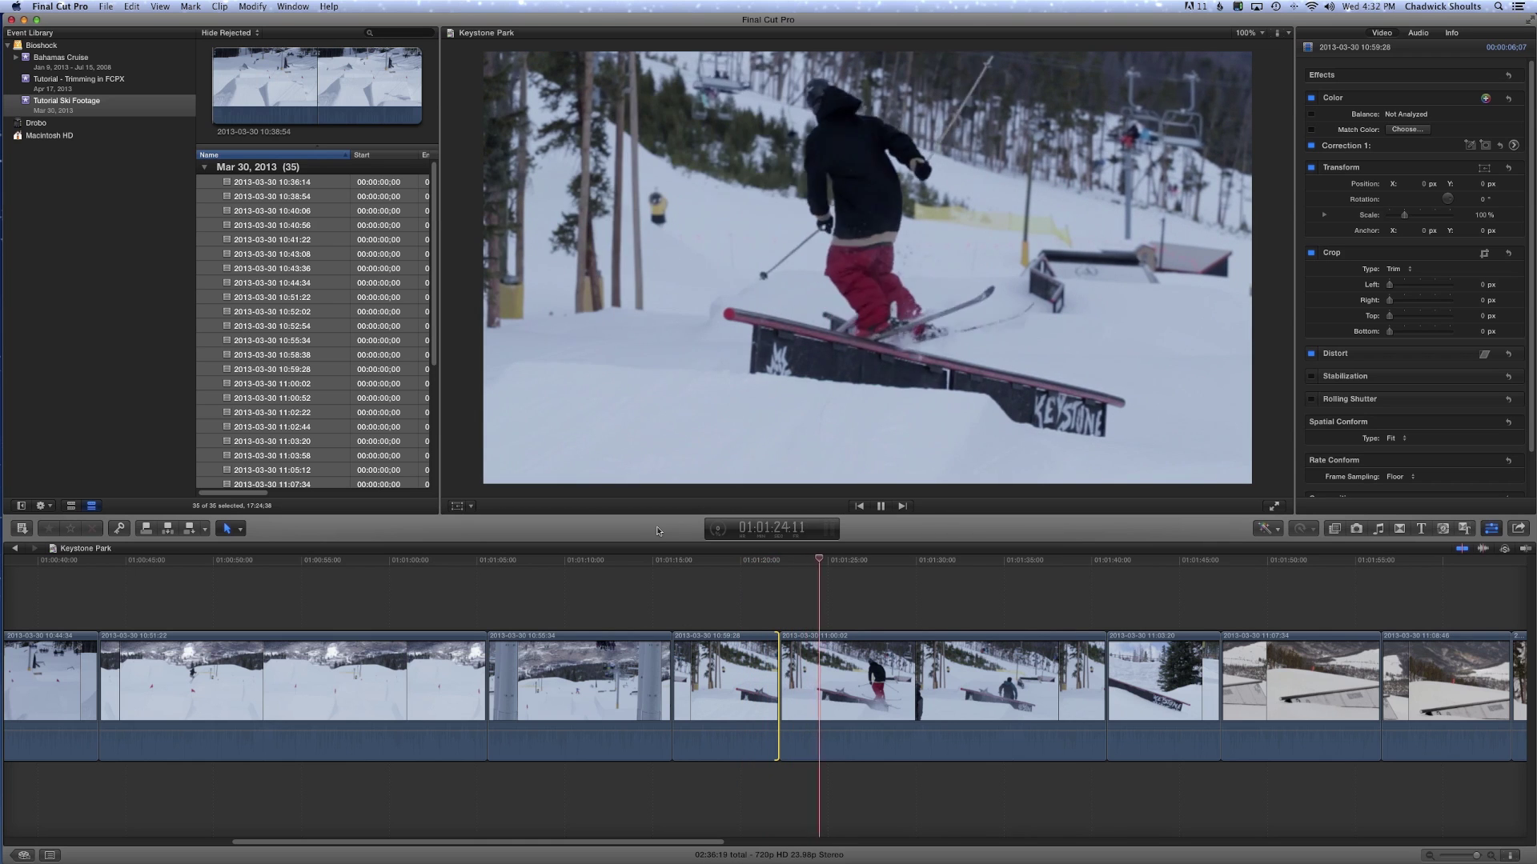
key(Up)
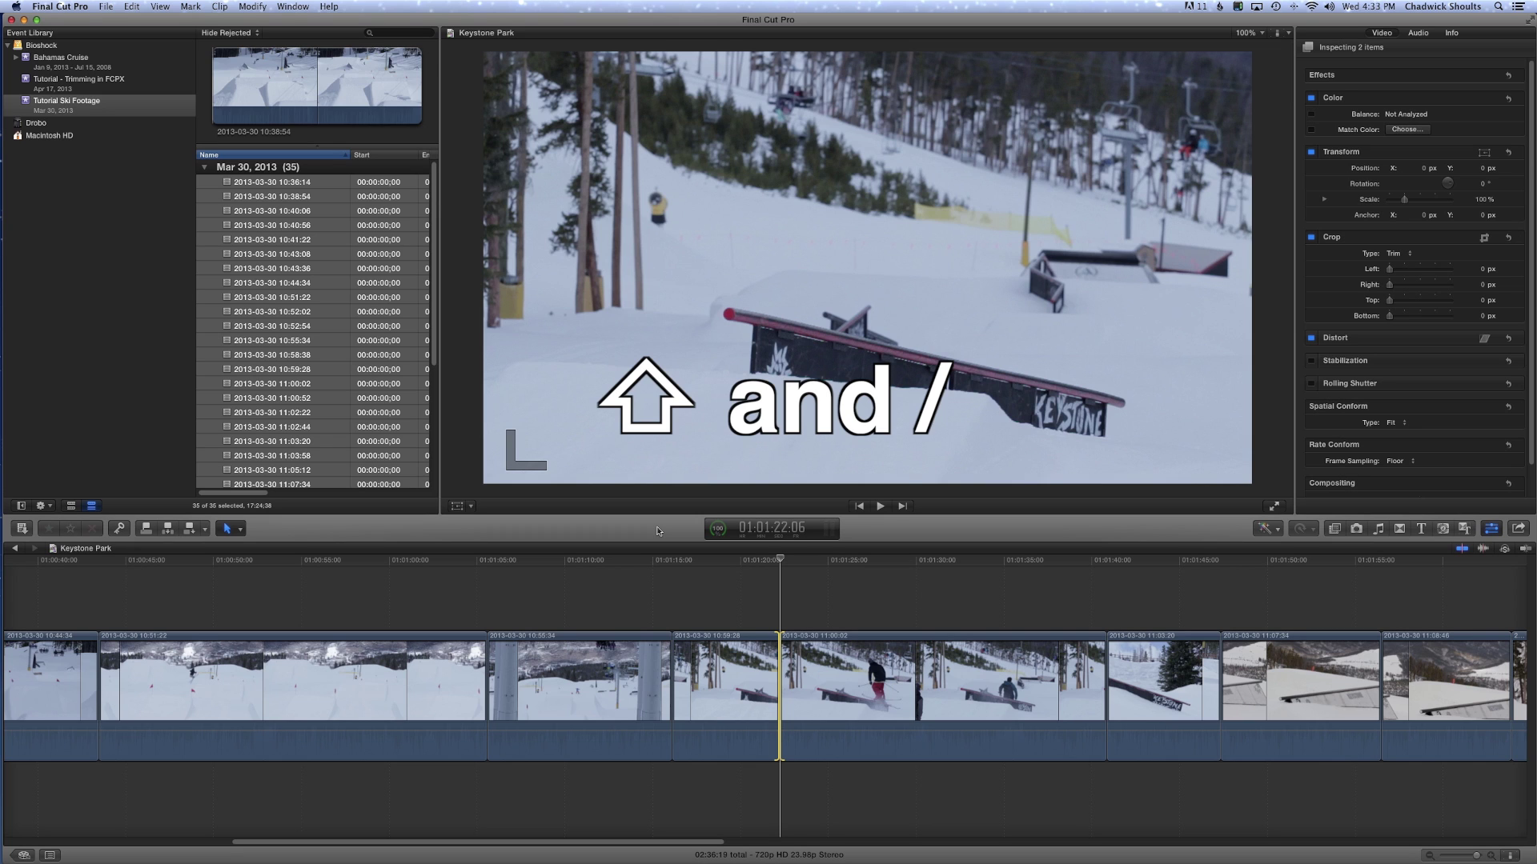
Extend the edit to the playhead again, then stop on clip 11:00:02's first frame at 01:01:21:20
key(shift+slash)
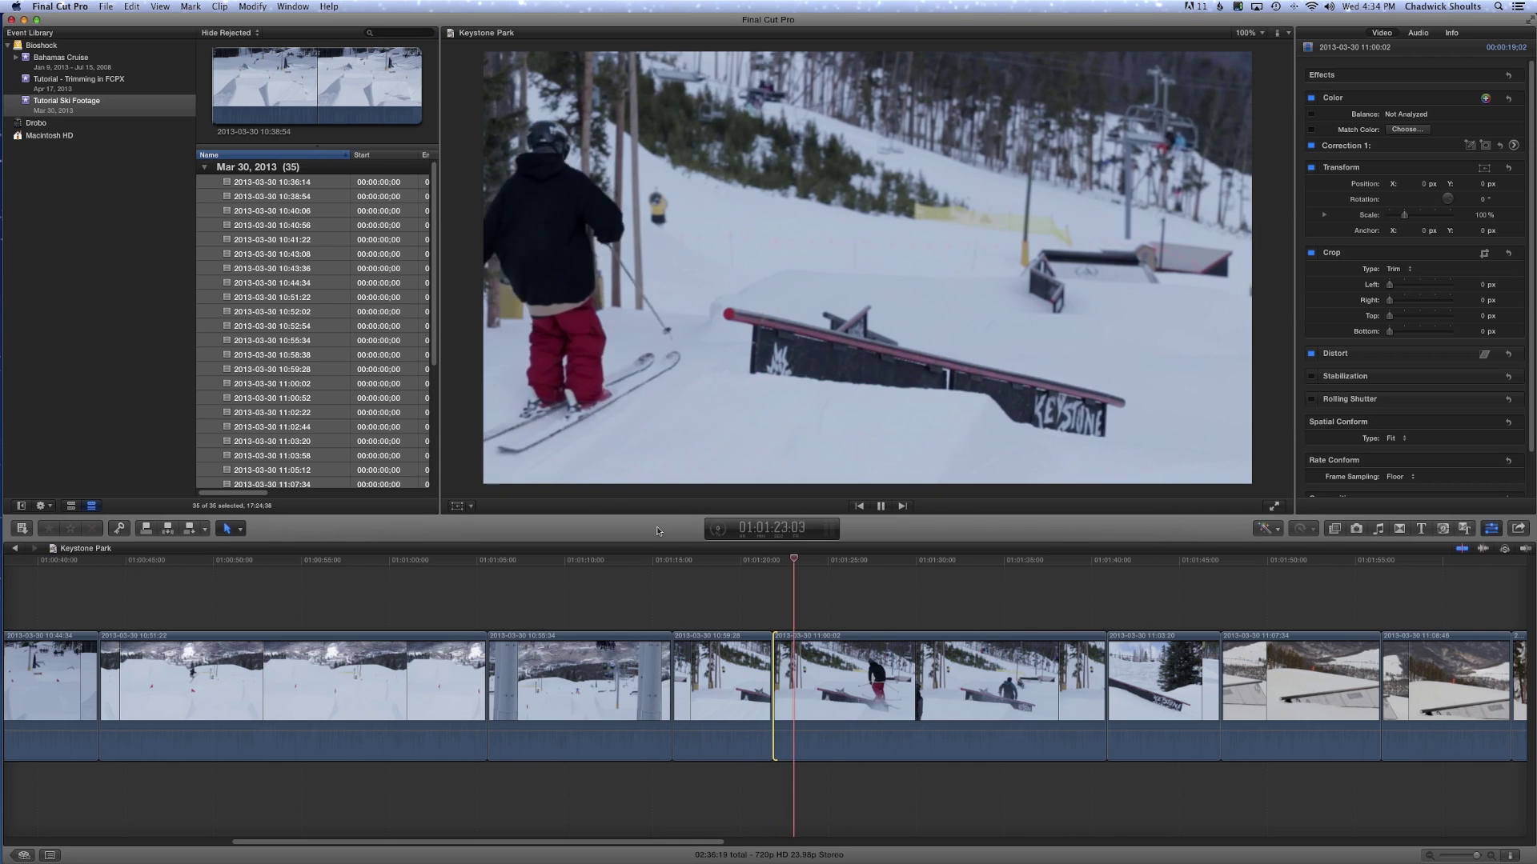
key(shift+x)
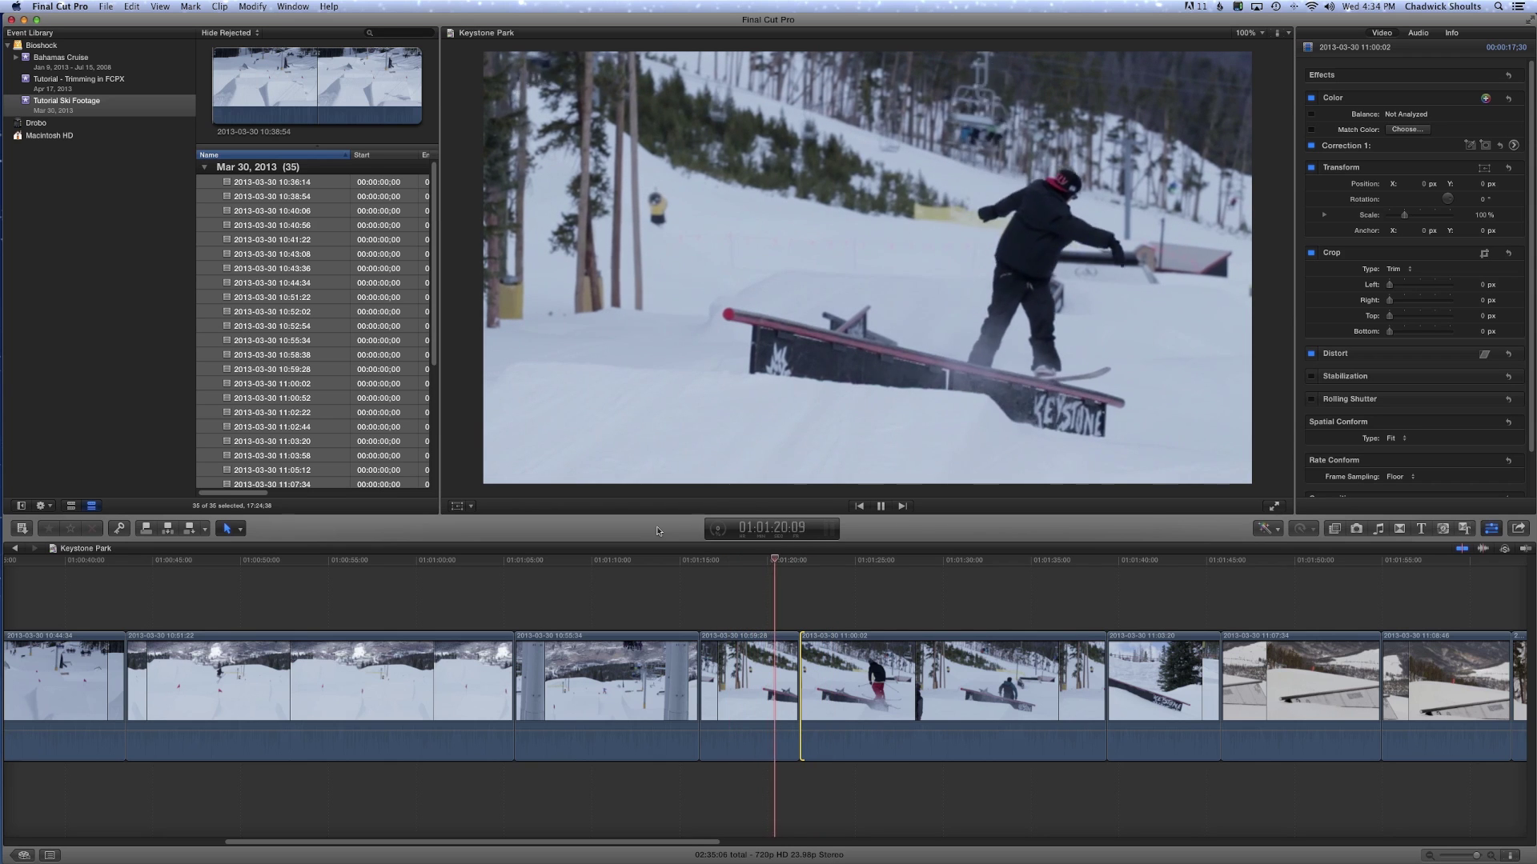
key(space)
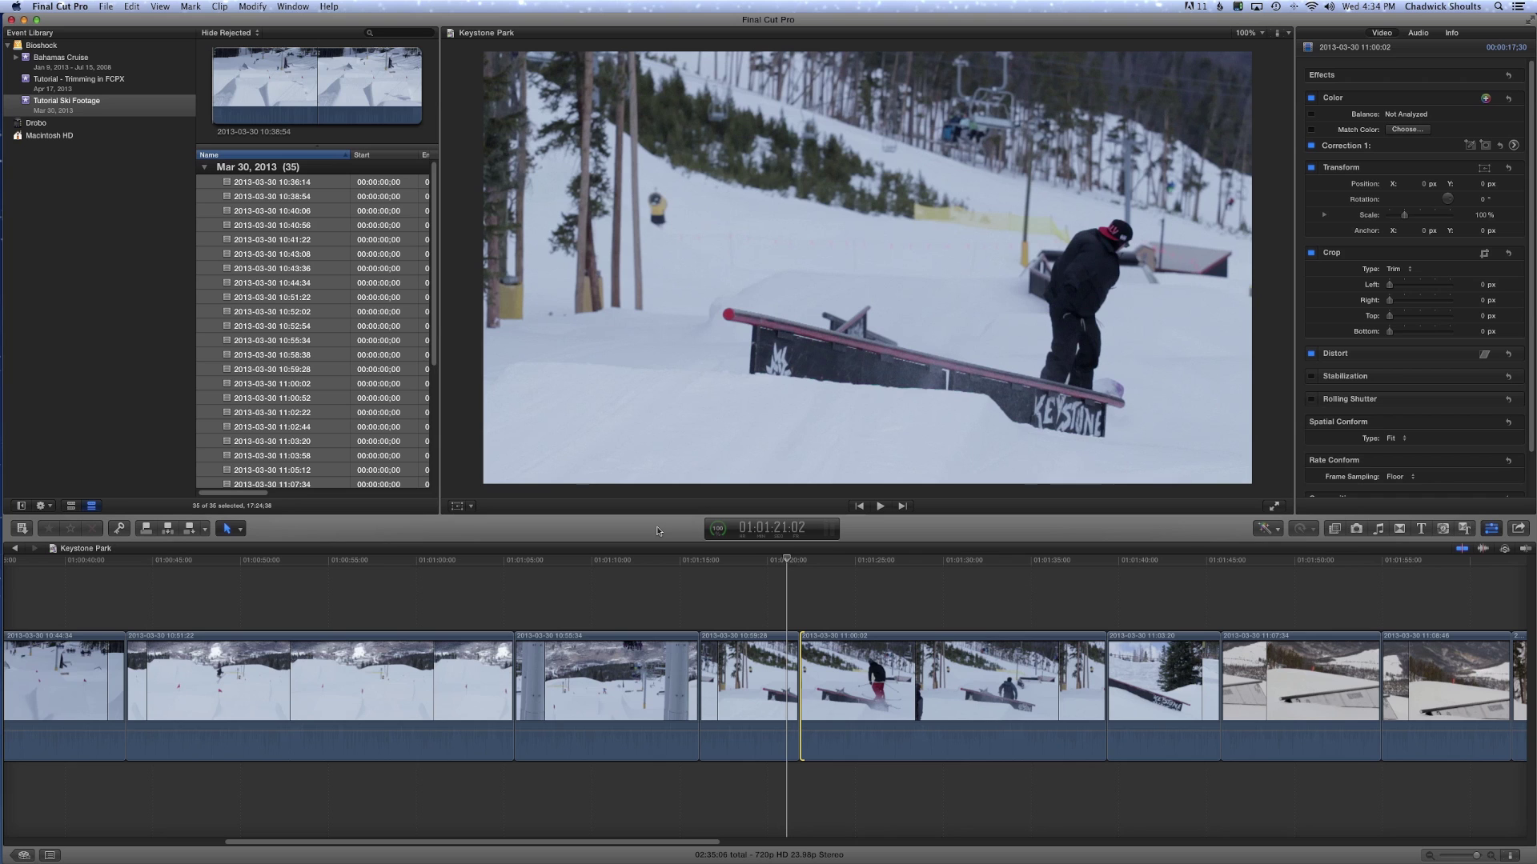
key(Down)
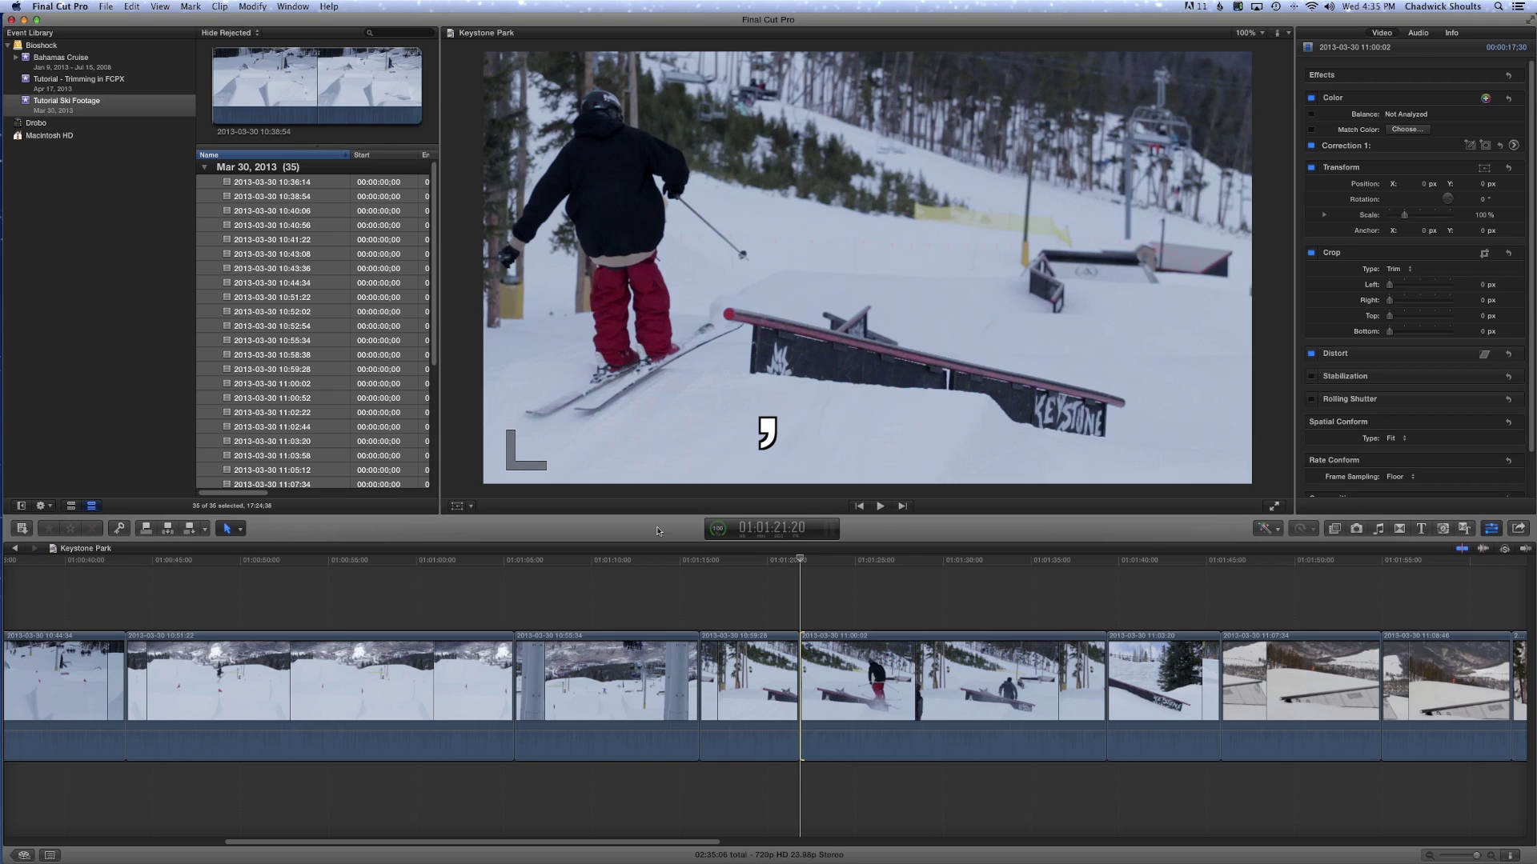
Move clip 11:00:02's start earlier by single frames and ten-frame steps, then trim it later
key(comma)
key(comma)
key(comma)
key(comma)
key(comma)
key(comma)
key(comma)
key(comma)
key(comma)
key(comma)
key(comma)
key(comma)
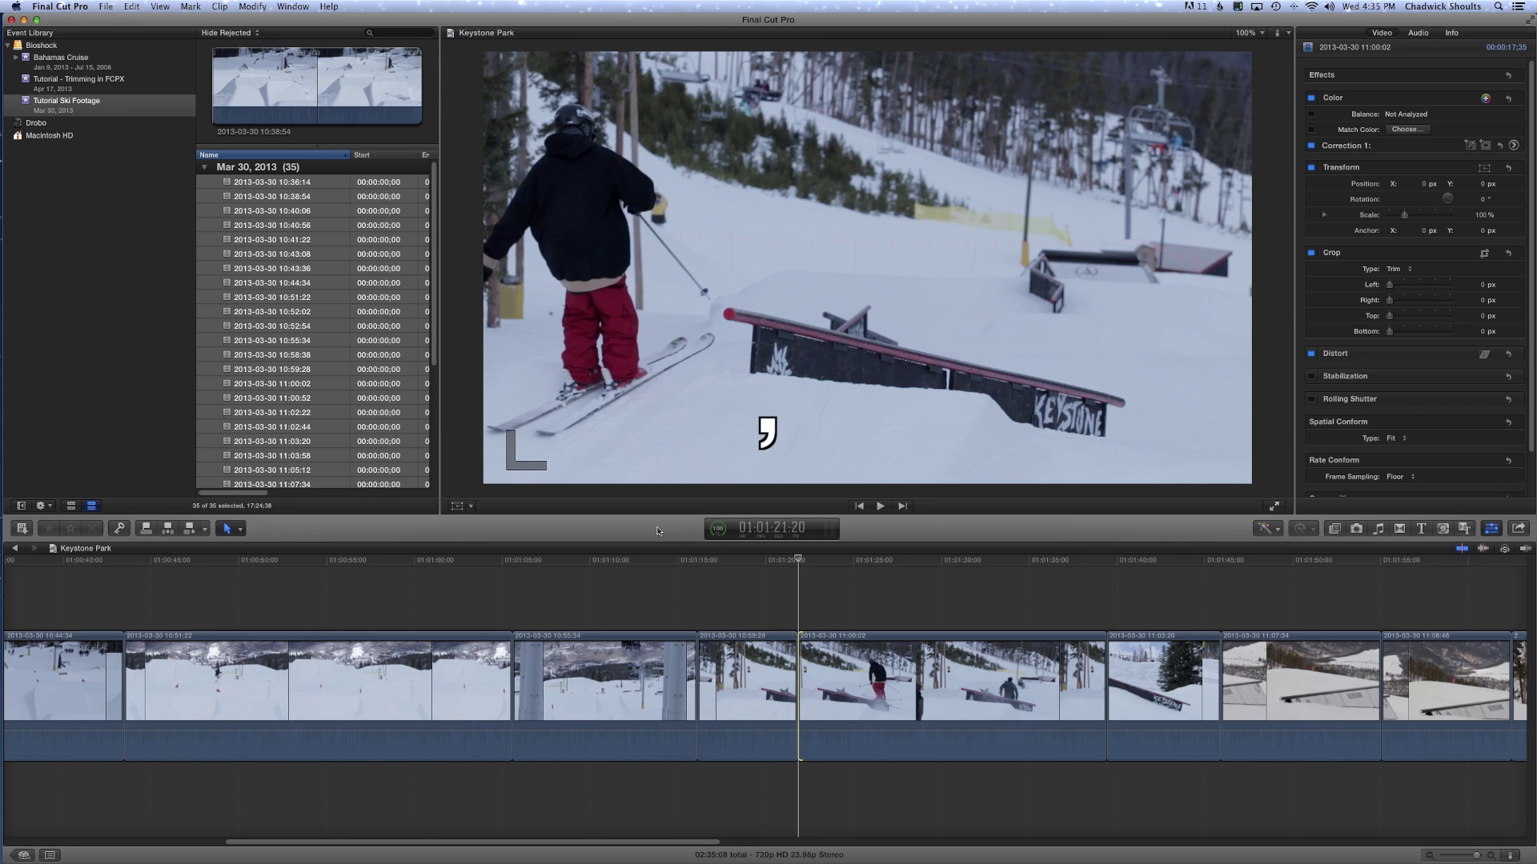
key(comma)
key(comma)
key(comma)
key(comma)
key(comma)
key(comma)
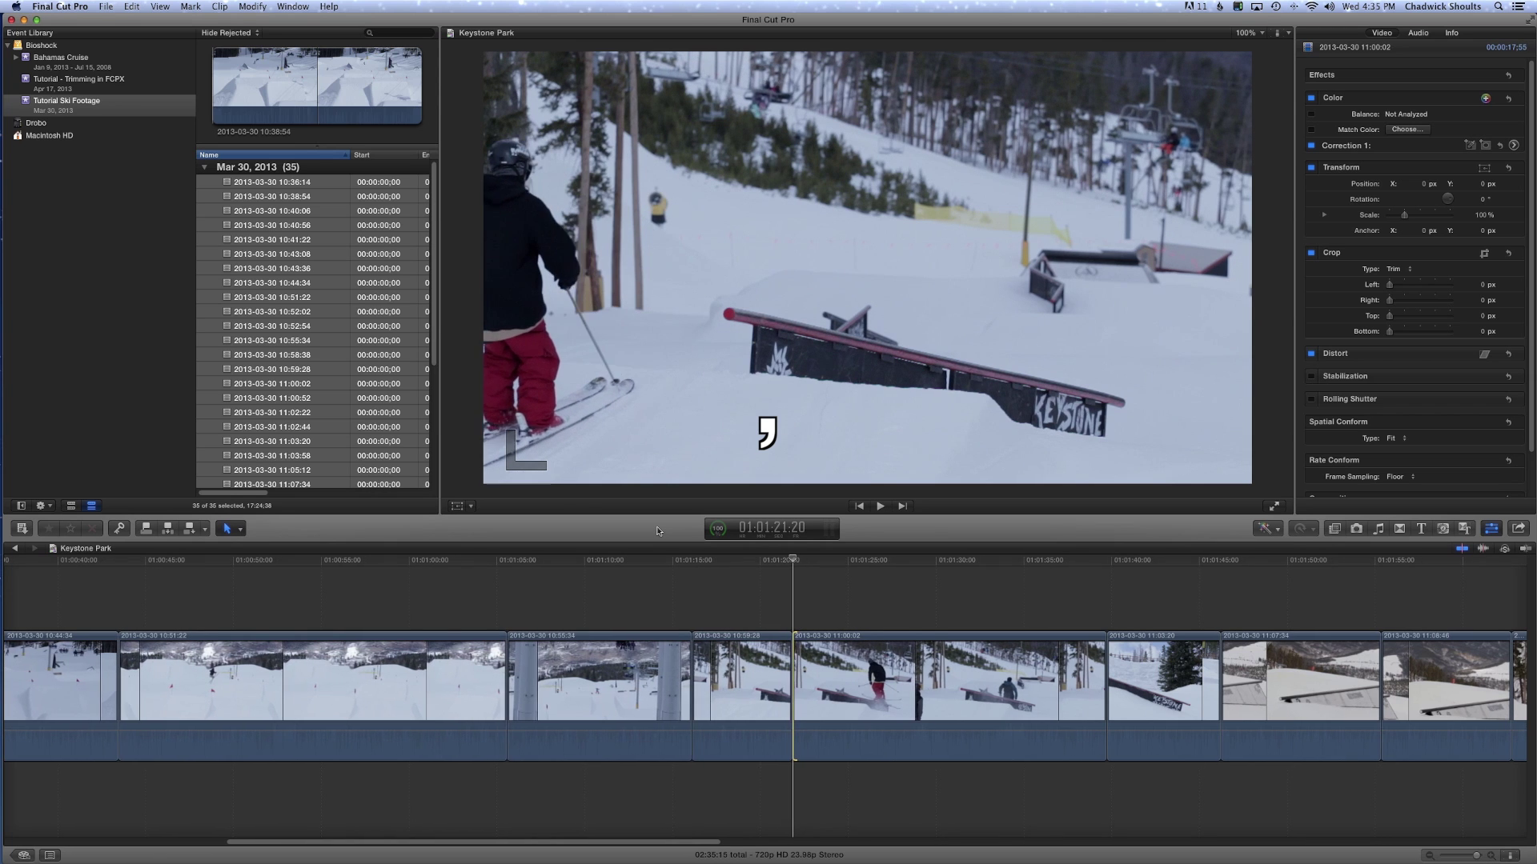
key(comma)
key(comma)
key(comma)
key(comma)
key(comma)
key(comma)
key(comma)
key(comma)
key(comma)
key(comma)
key(comma)
key(comma)
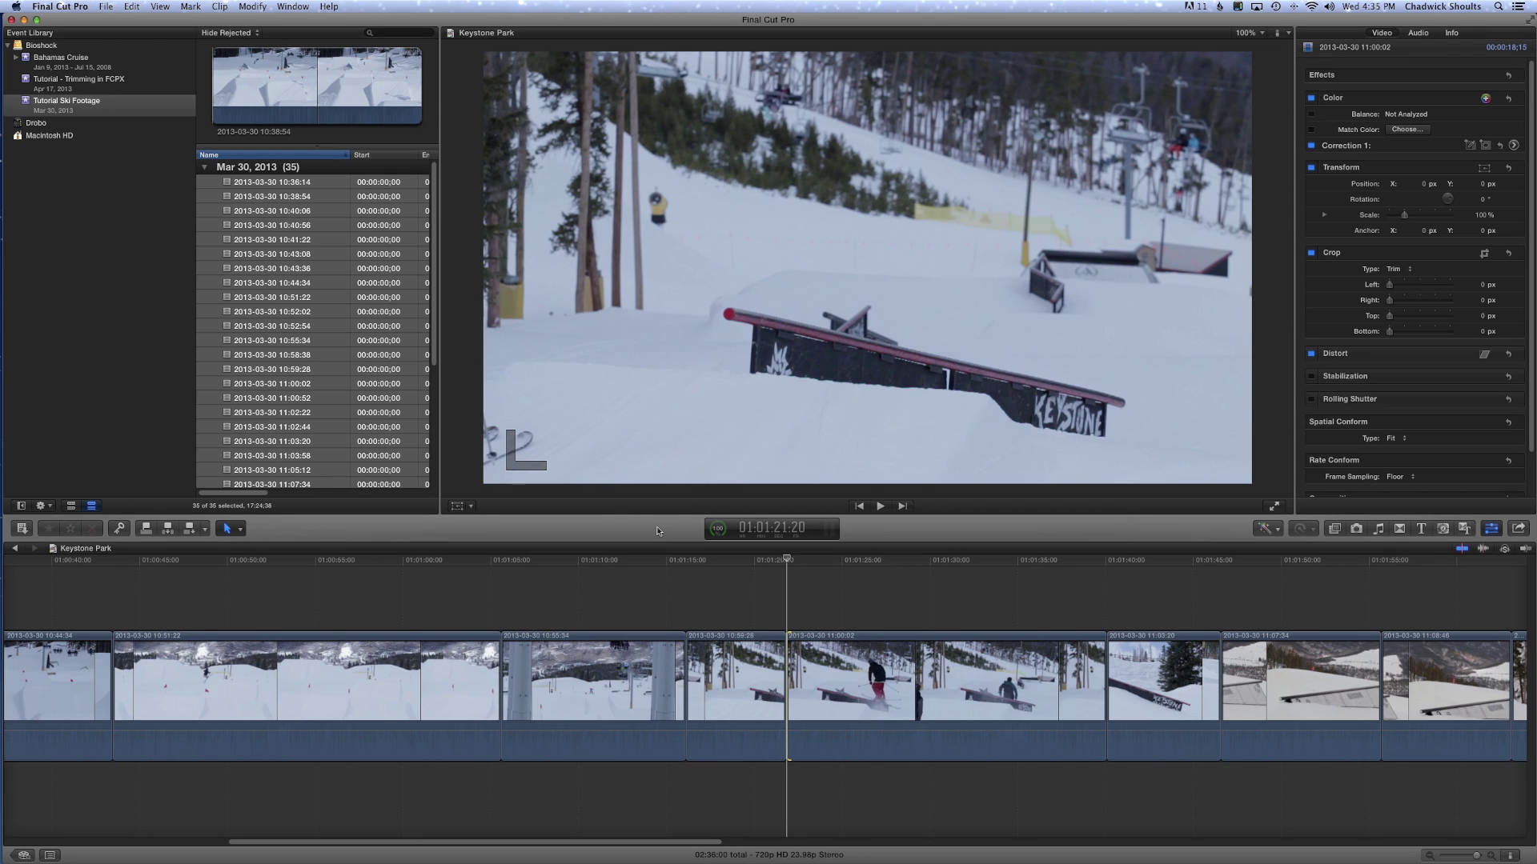
key(shift+comma)
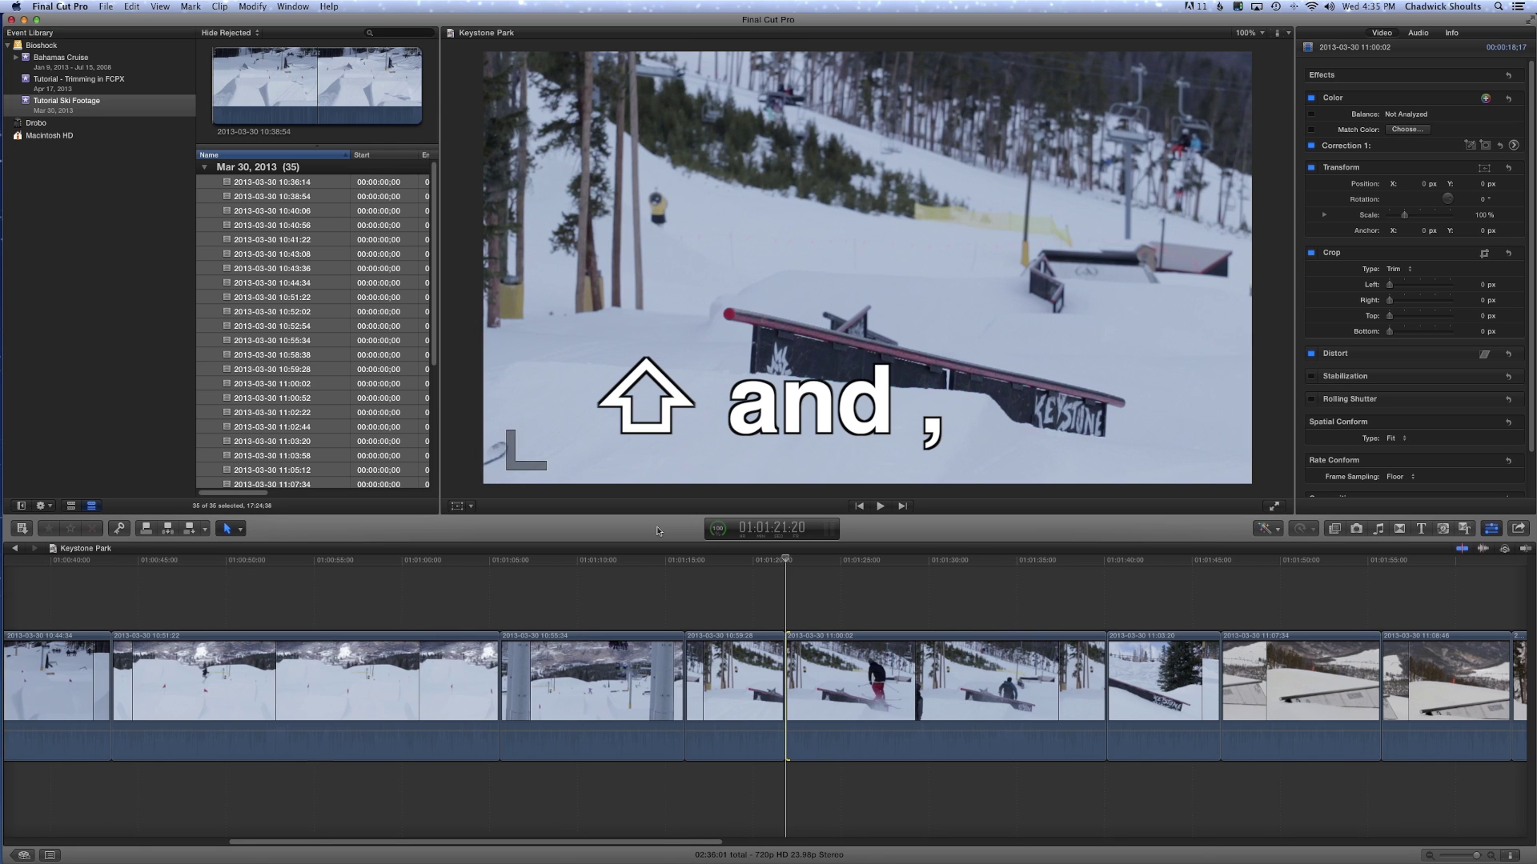
key(shift+comma)
key(shift+comma)
key(shift+comma)
key(shift+comma)
key(shift+comma)
key(comma)
key(comma)
key(comma)
key(comma)
key(comma)
key(comma)
key(comma)
key(comma)
key(comma)
key(comma)
key(comma)
key(comma)
key(comma)
key(comma)
key(comma)
key(comma)
key(comma)
key(comma)
key(comma)
key(comma)
key(comma)
key(comma)
key(comma)
key(comma)
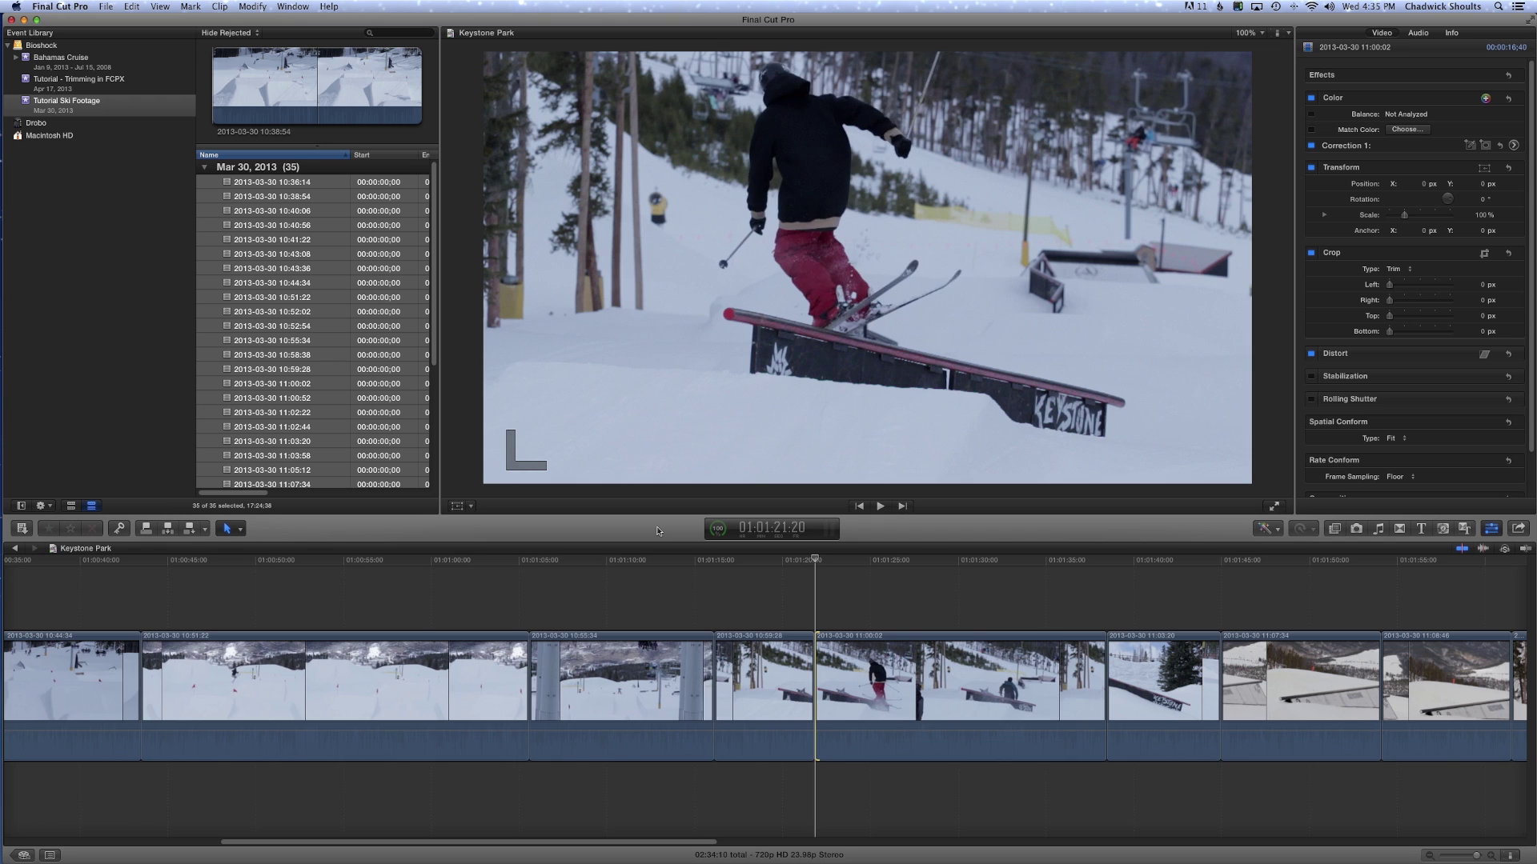
Extend clip 11:00:02's start many more frames earlier, then zoom the timeline to fit the project
key(comma)
key(comma)
key(comma)
key(comma)
key(comma)
key(comma)
key(comma)
key(comma)
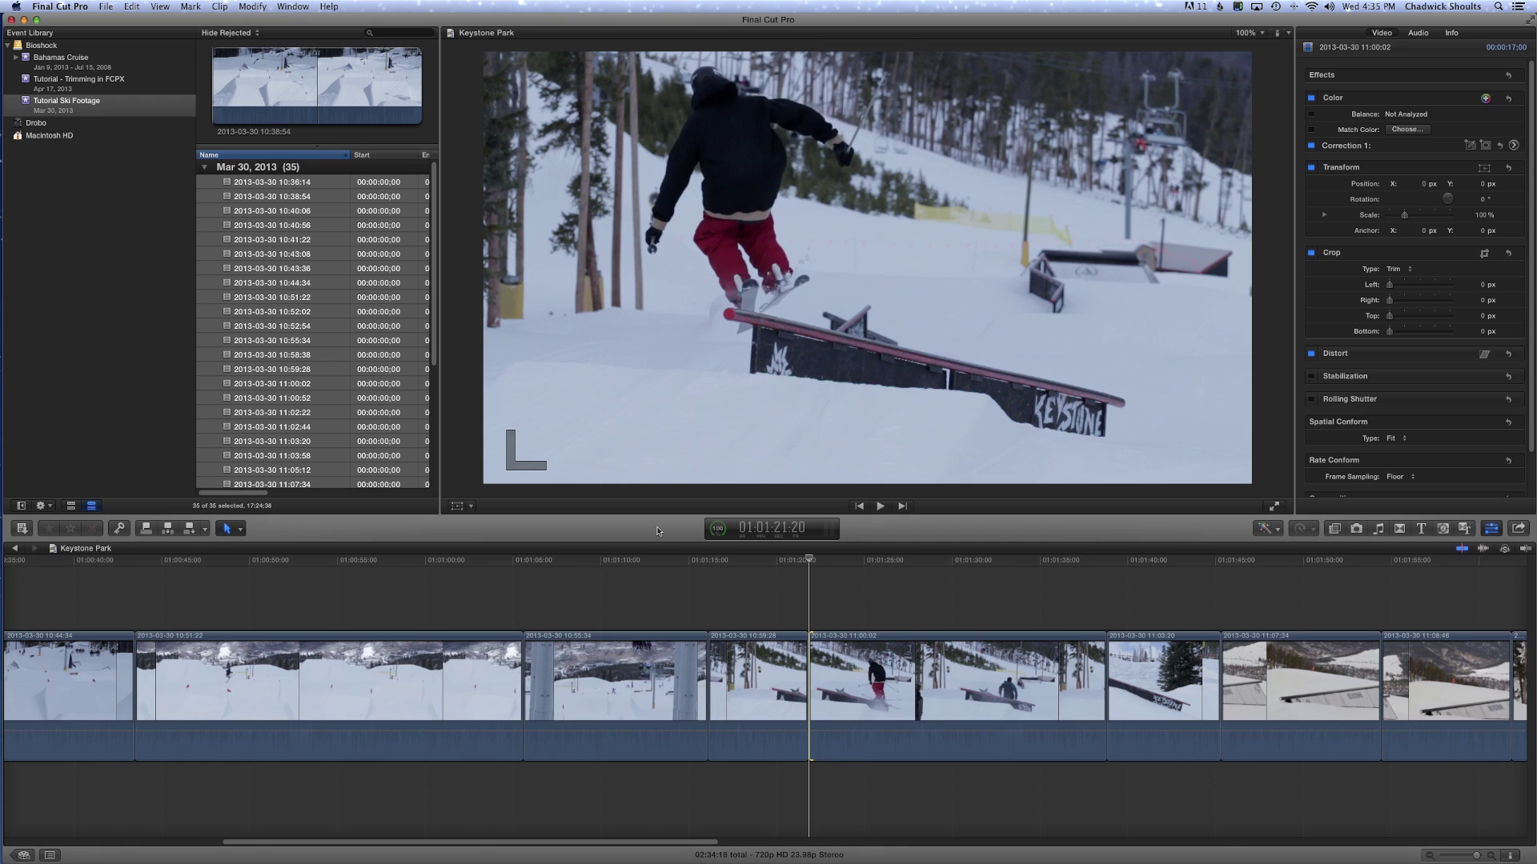
key(comma)
key(comma)
key(comma)
key(comma)
key(comma)
key(comma)
key(comma)
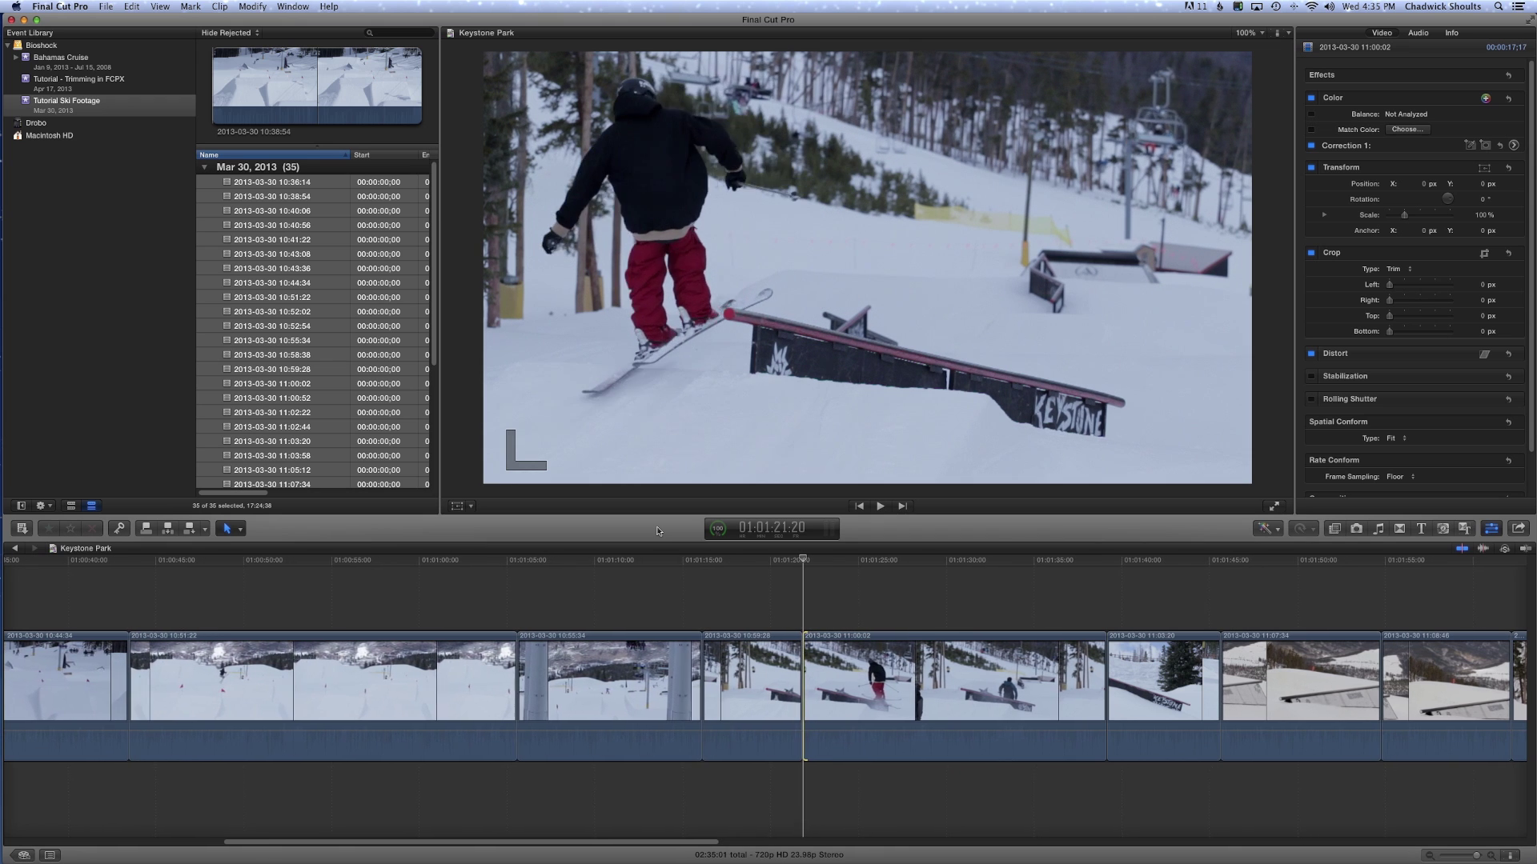
key(comma)
key(comma)
key(comma)
key(comma)
key(comma)
key(comma)
key(comma)
key(comma)
key(comma)
key(comma)
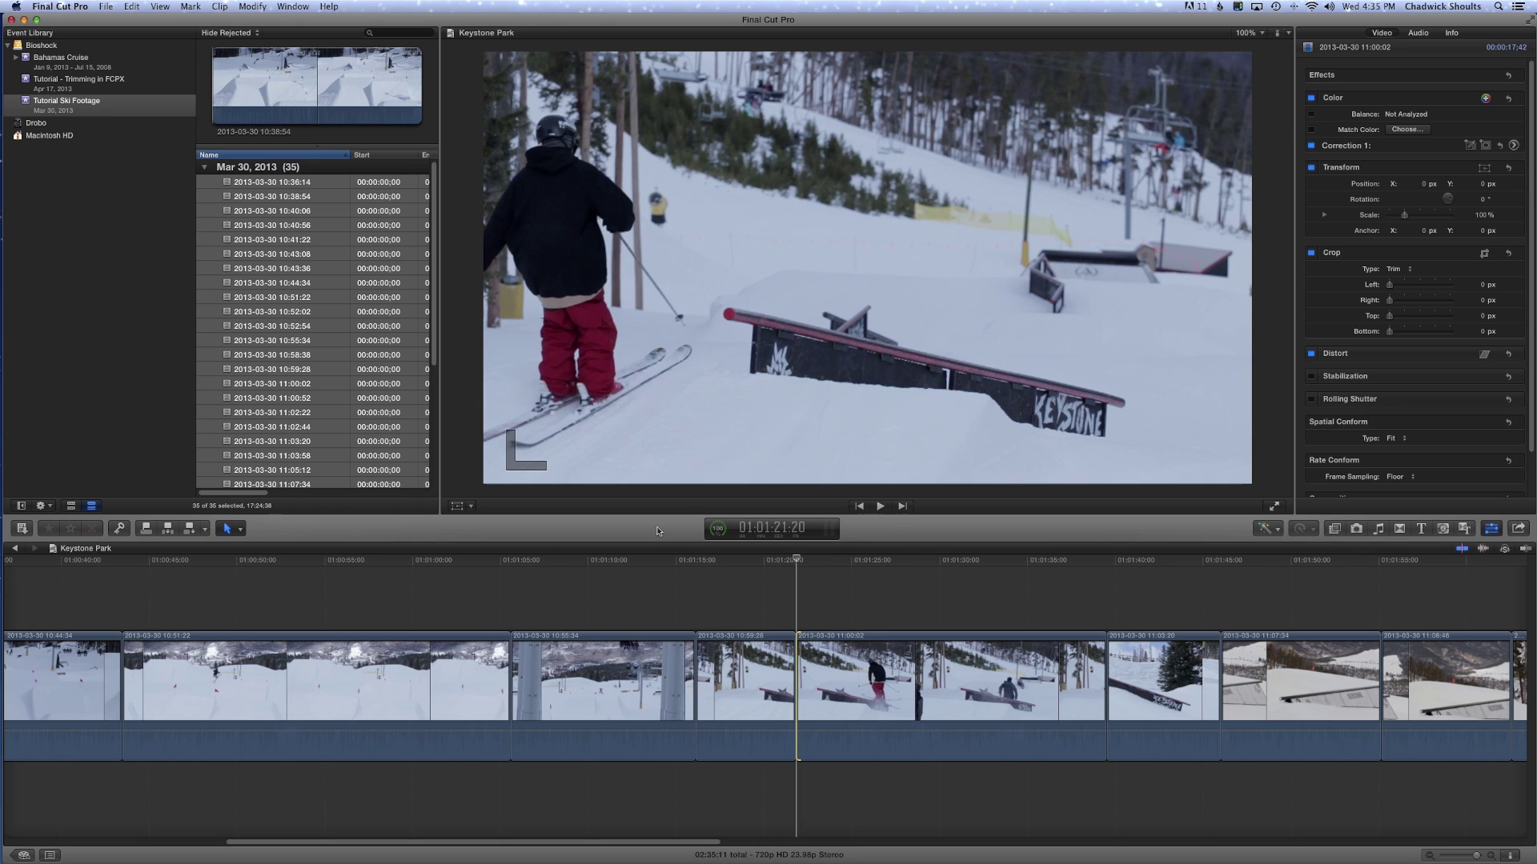
key(comma)
key(comma)
key(comma)
key(comma)
key(comma)
key(comma)
key(comma)
key(comma)
key(comma)
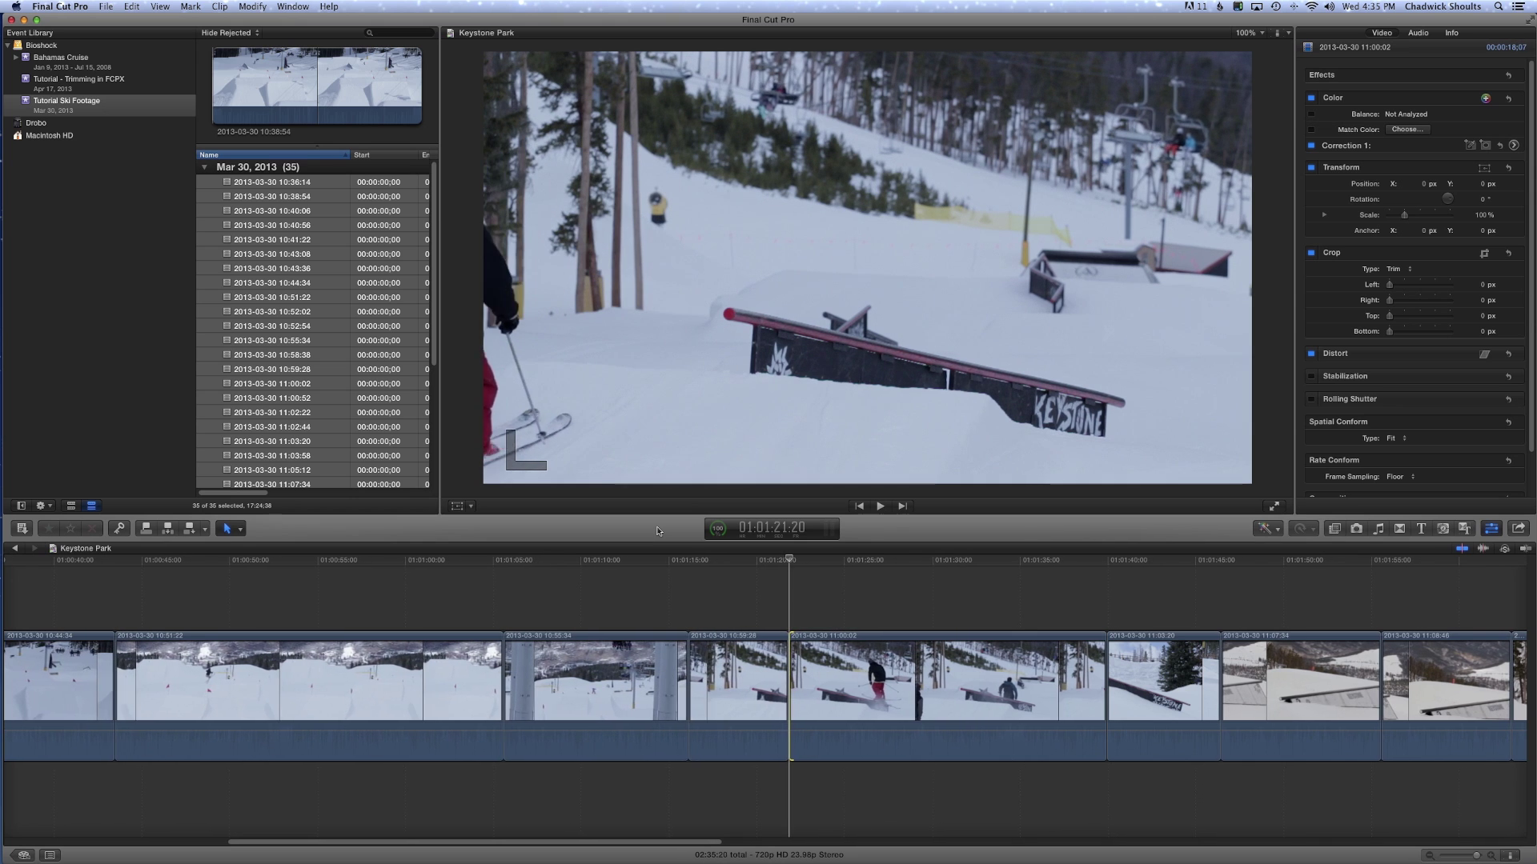
key(comma)
key(comma)
key(comma)
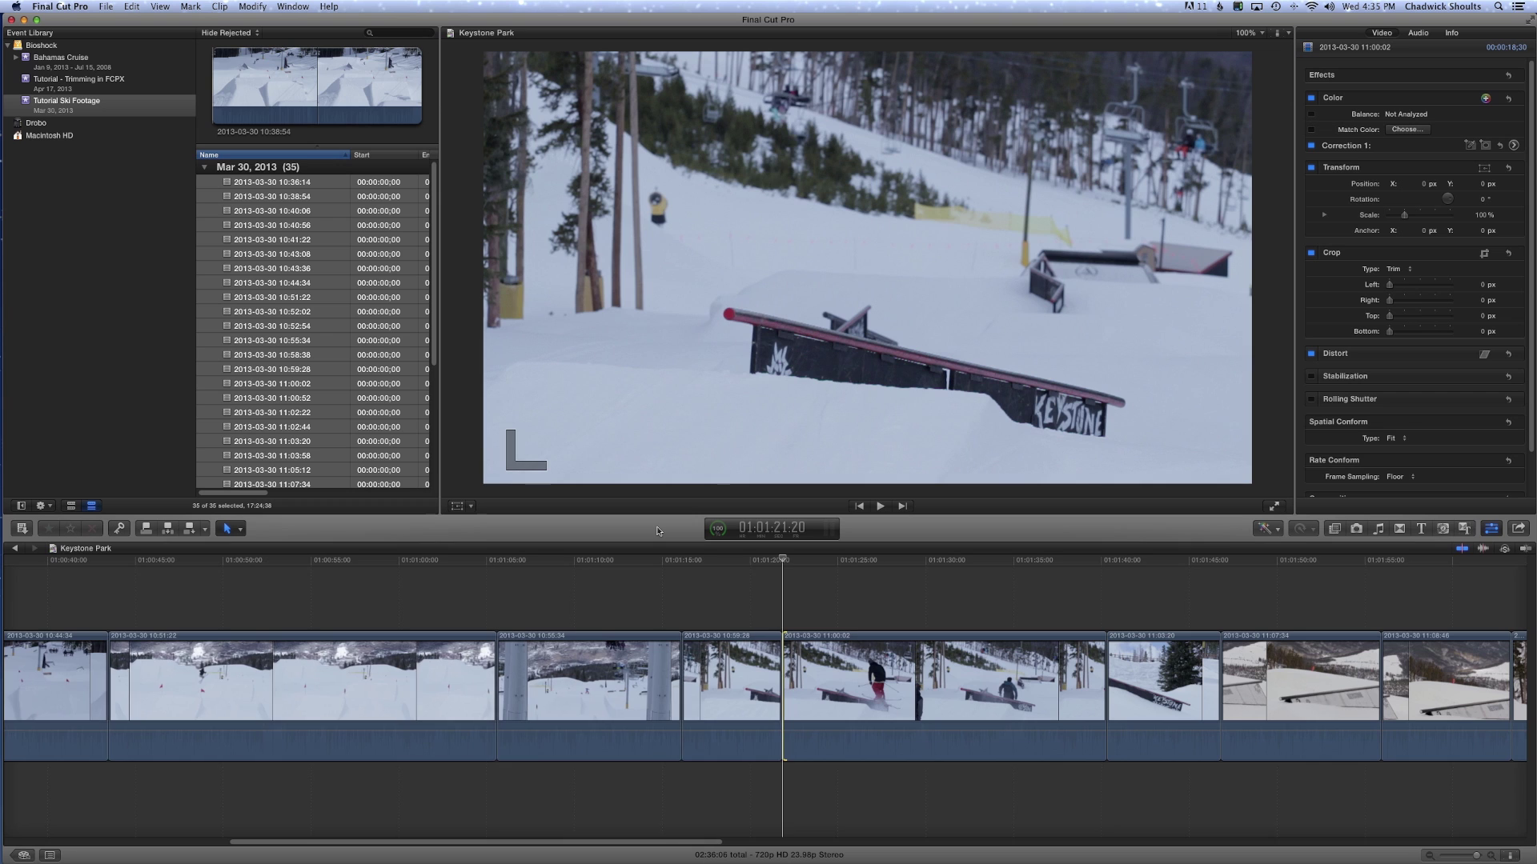
key(comma)
key(comma)
key(comma)
key(comma)
key(comma)
key(comma)
key(comma)
key(comma)
key(comma)
key(comma)
key(shift+z)
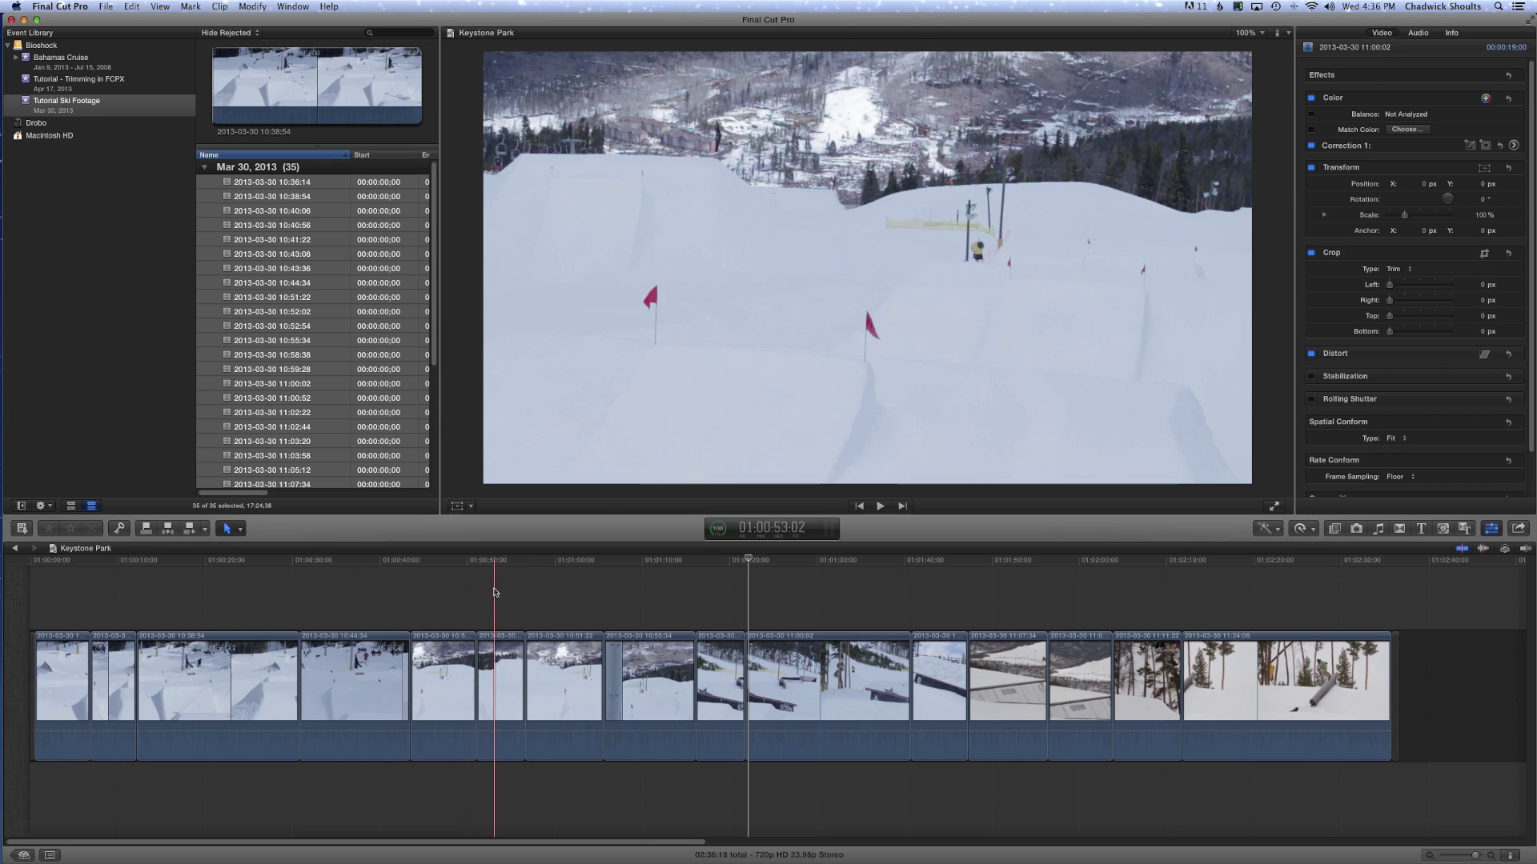
Delete the short clip, then undo to restore it
key(x)
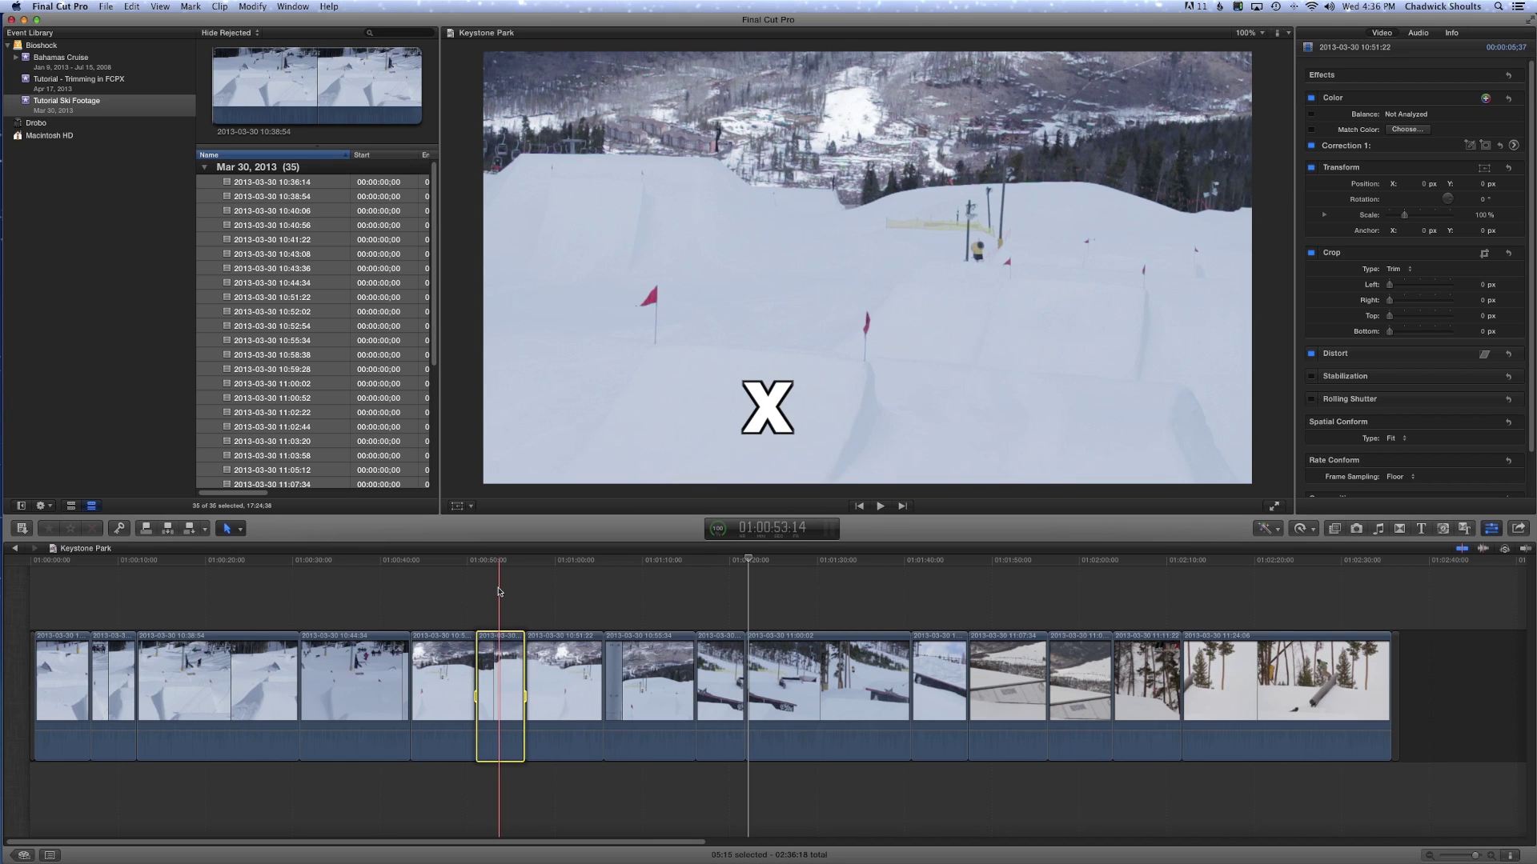
key(Delete)
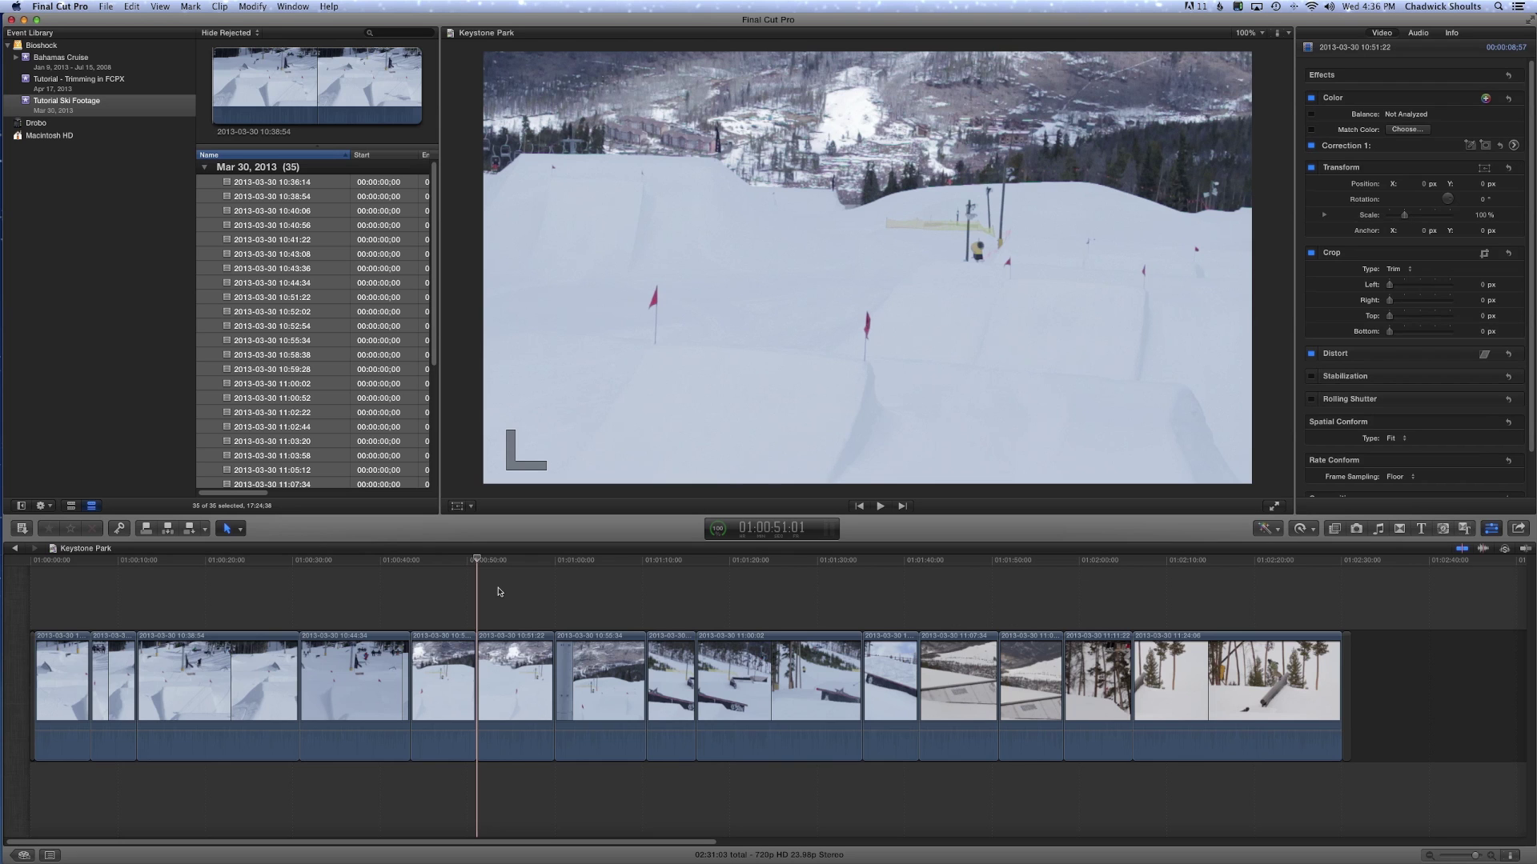
key(super+z)
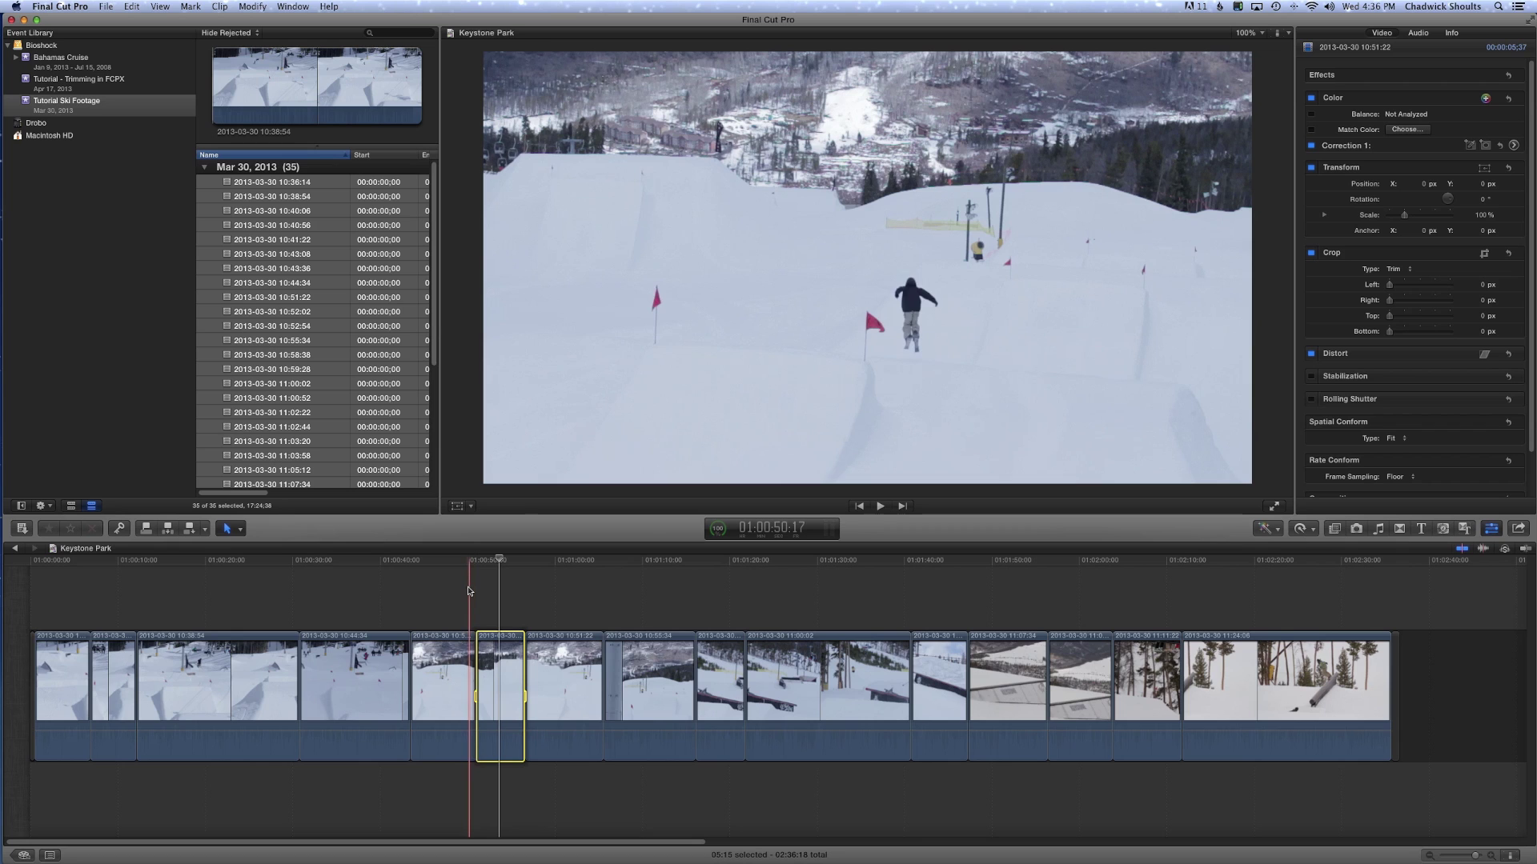
Clear the selection, move to the edit after 01:00:48:19, and undo the blade on clip 10:51:22
key(super+shift+a)
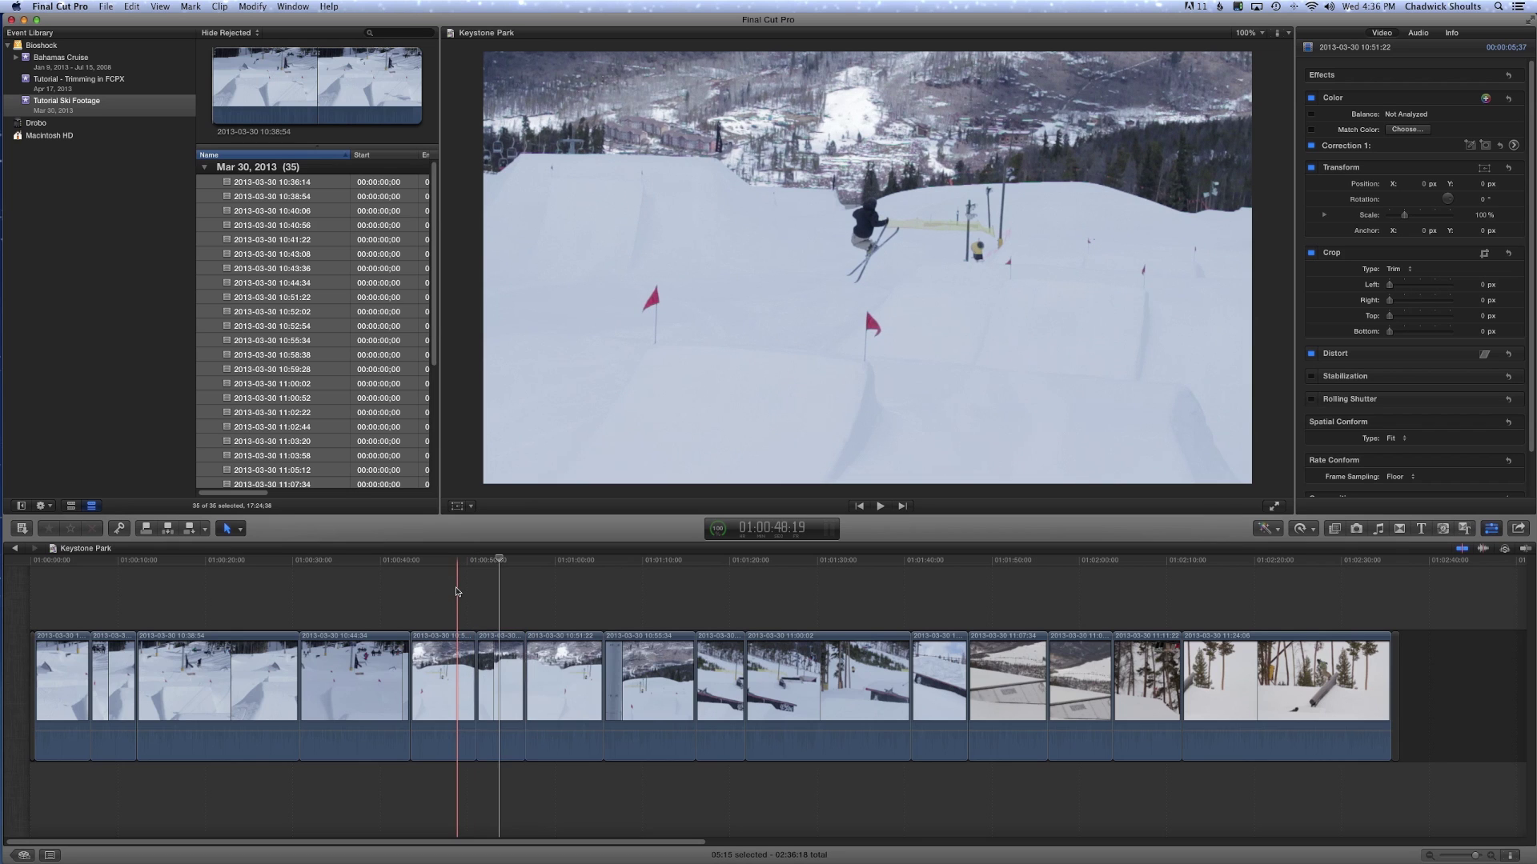
click(458, 592)
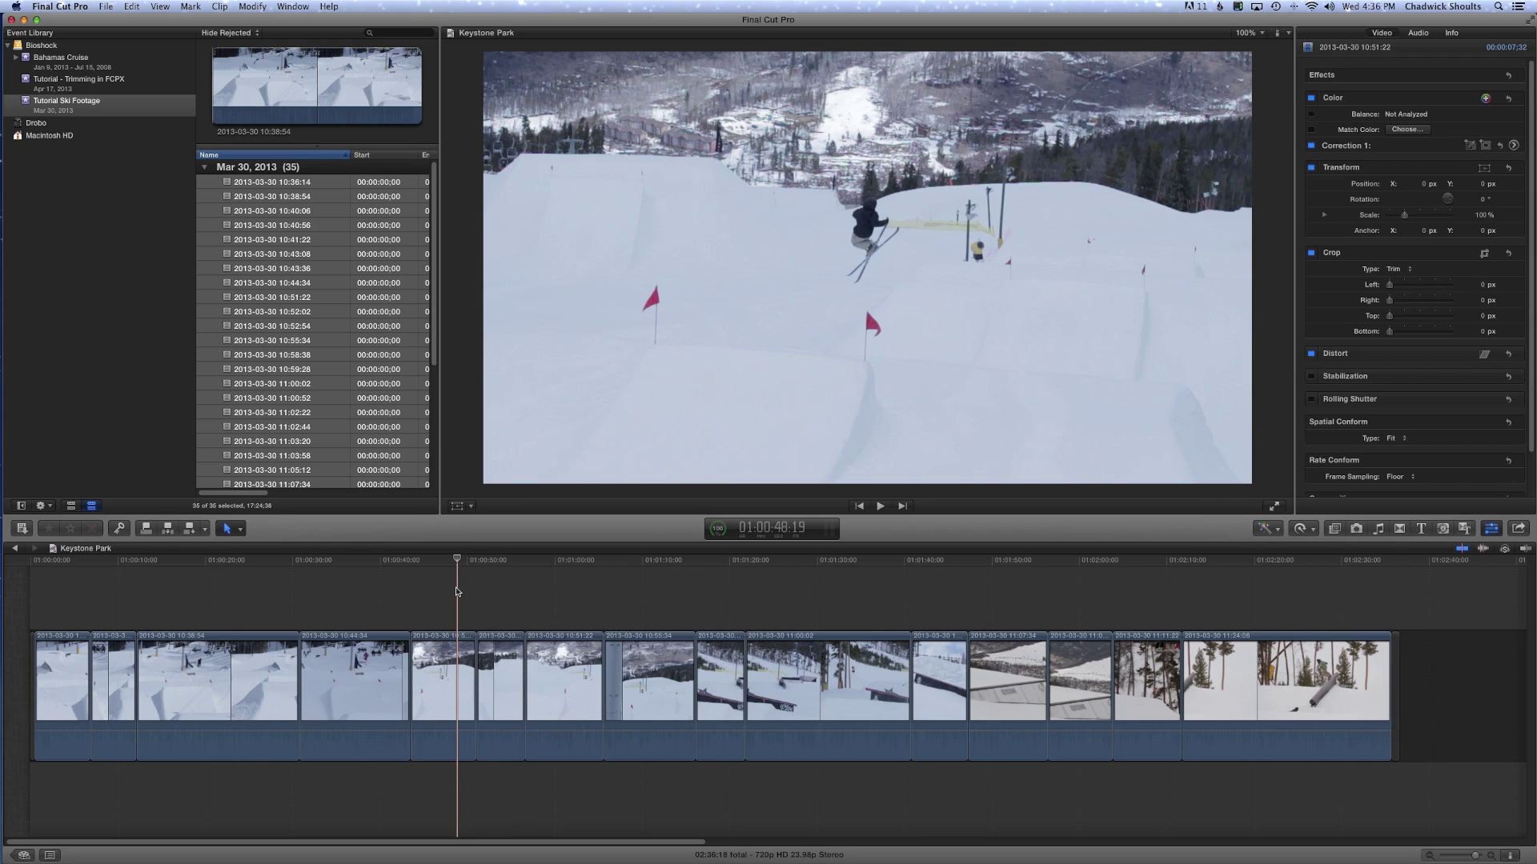
key(Down)
key(Down)
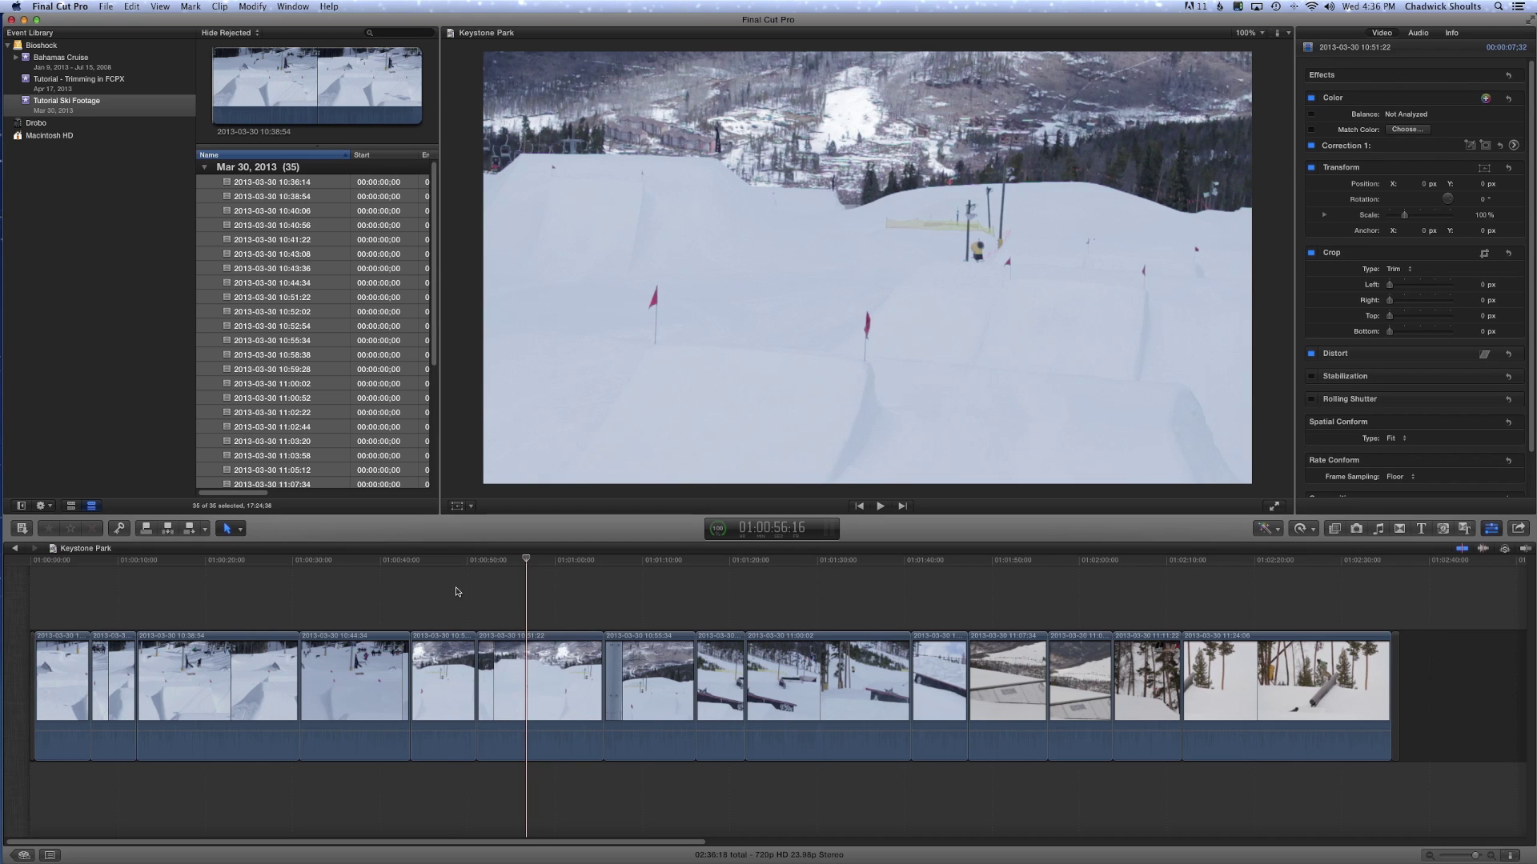
key(super+z)
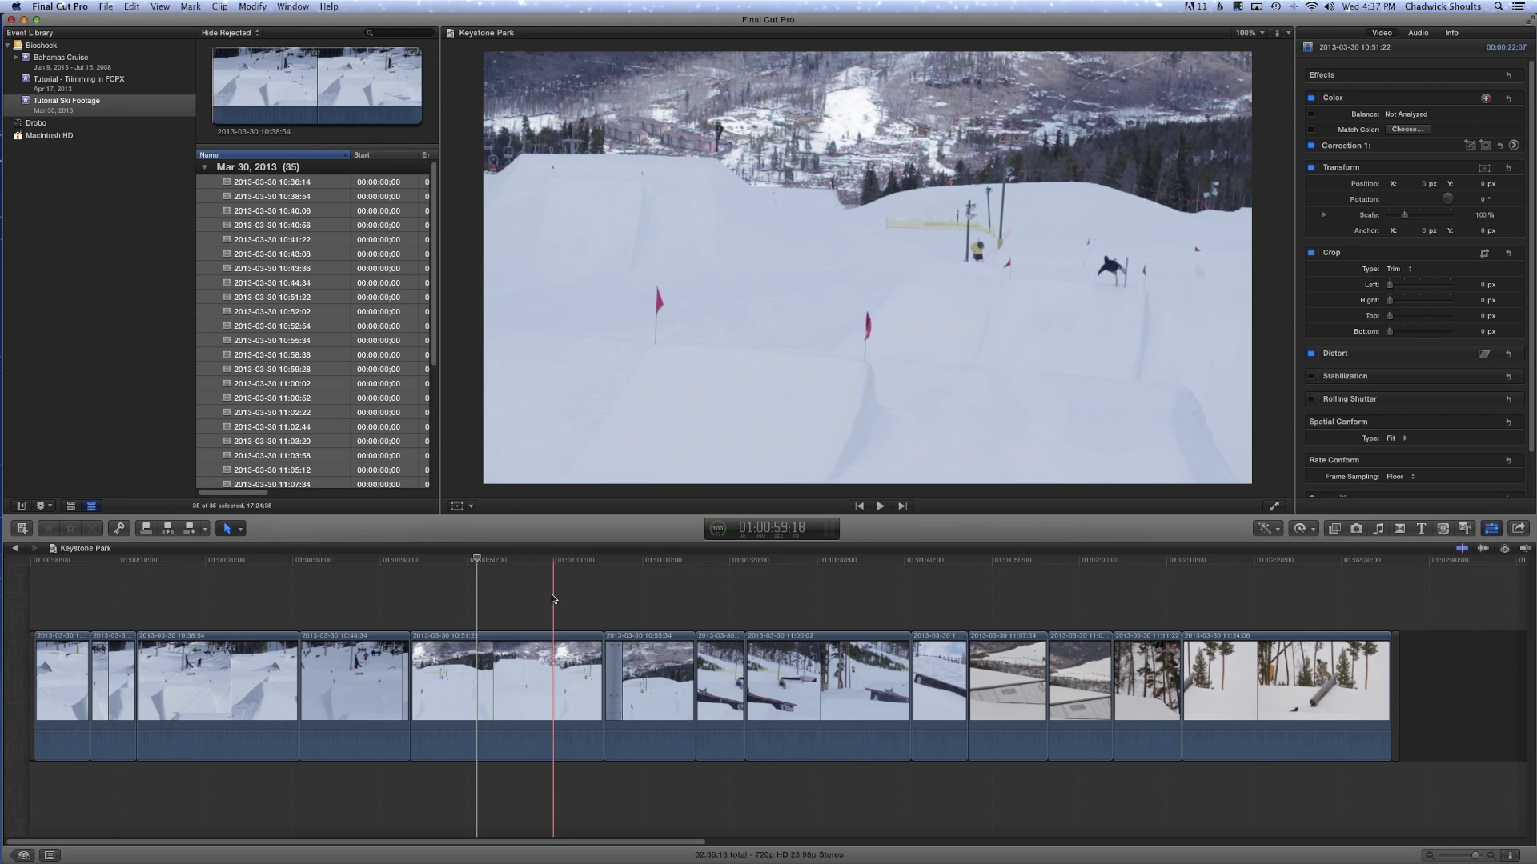
Blade the 10:51:22 clip, then trim its start and end to the playhead for 02:31:00 total
key(super+b)
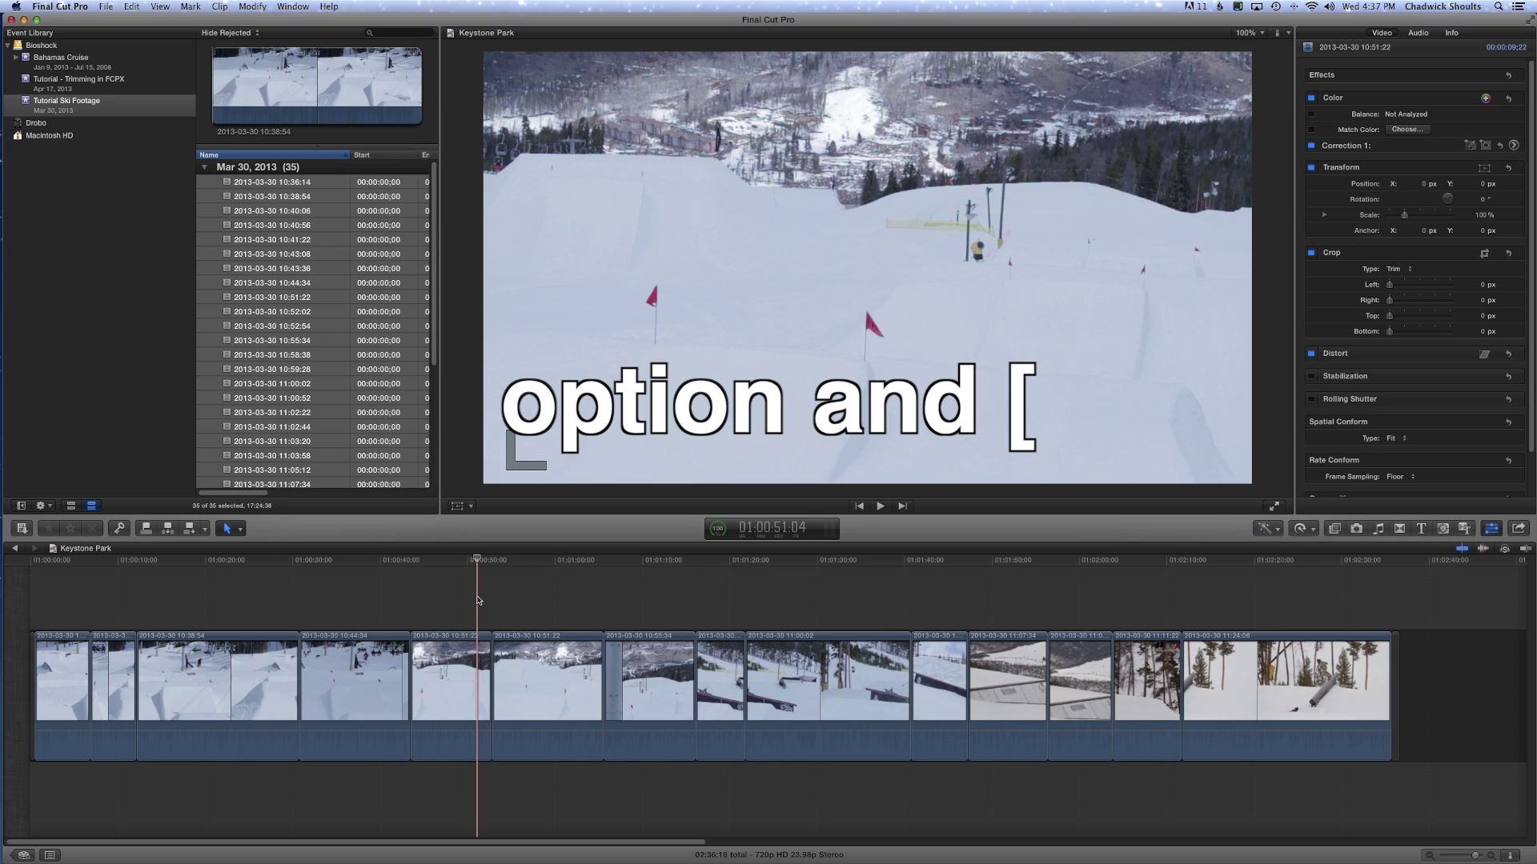
key(alt+bracketleft)
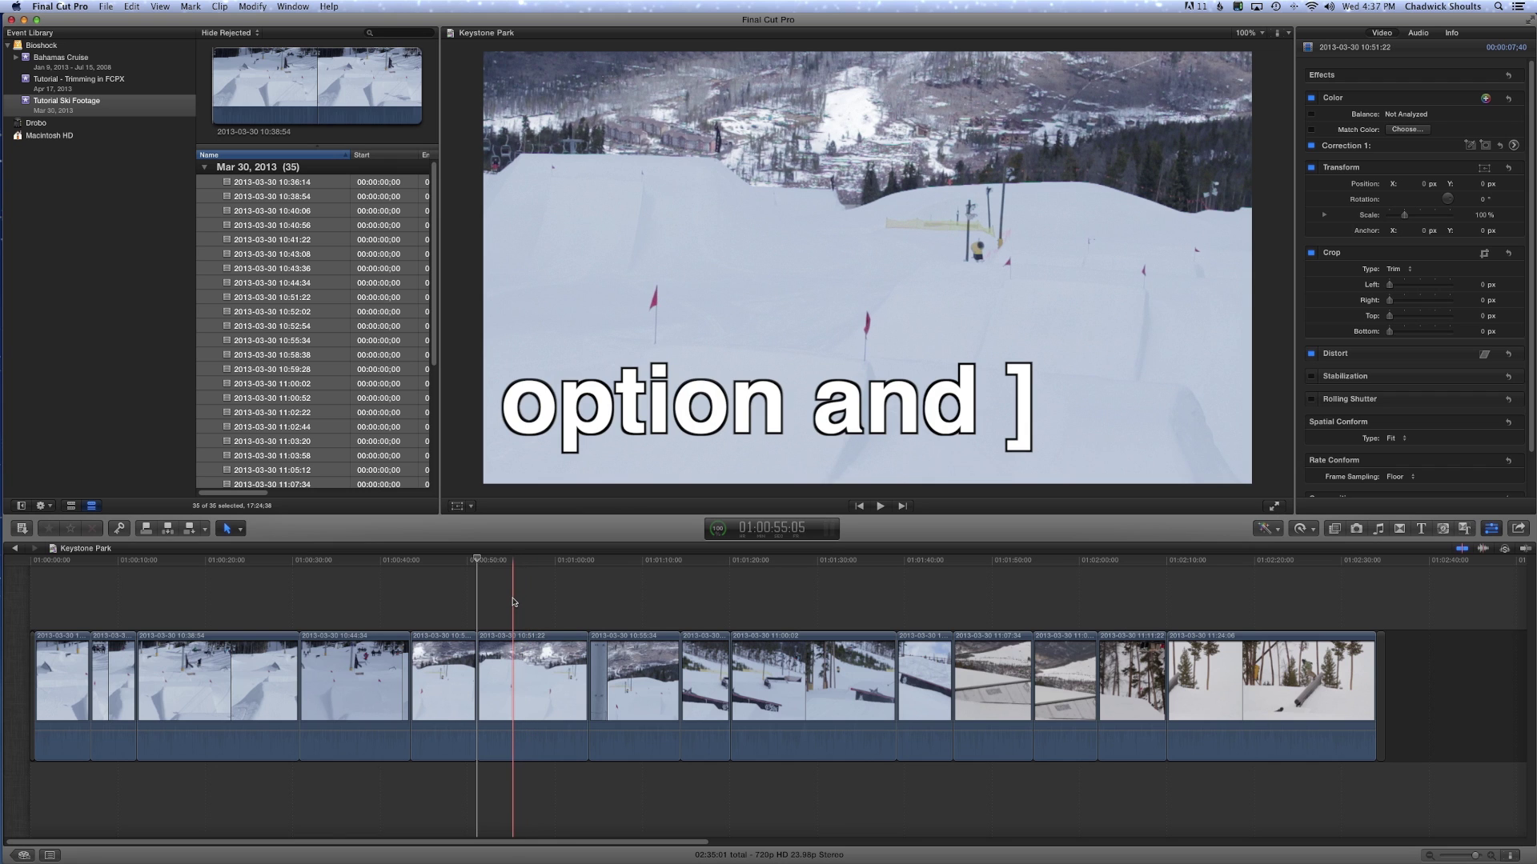
key(alt+bracketright)
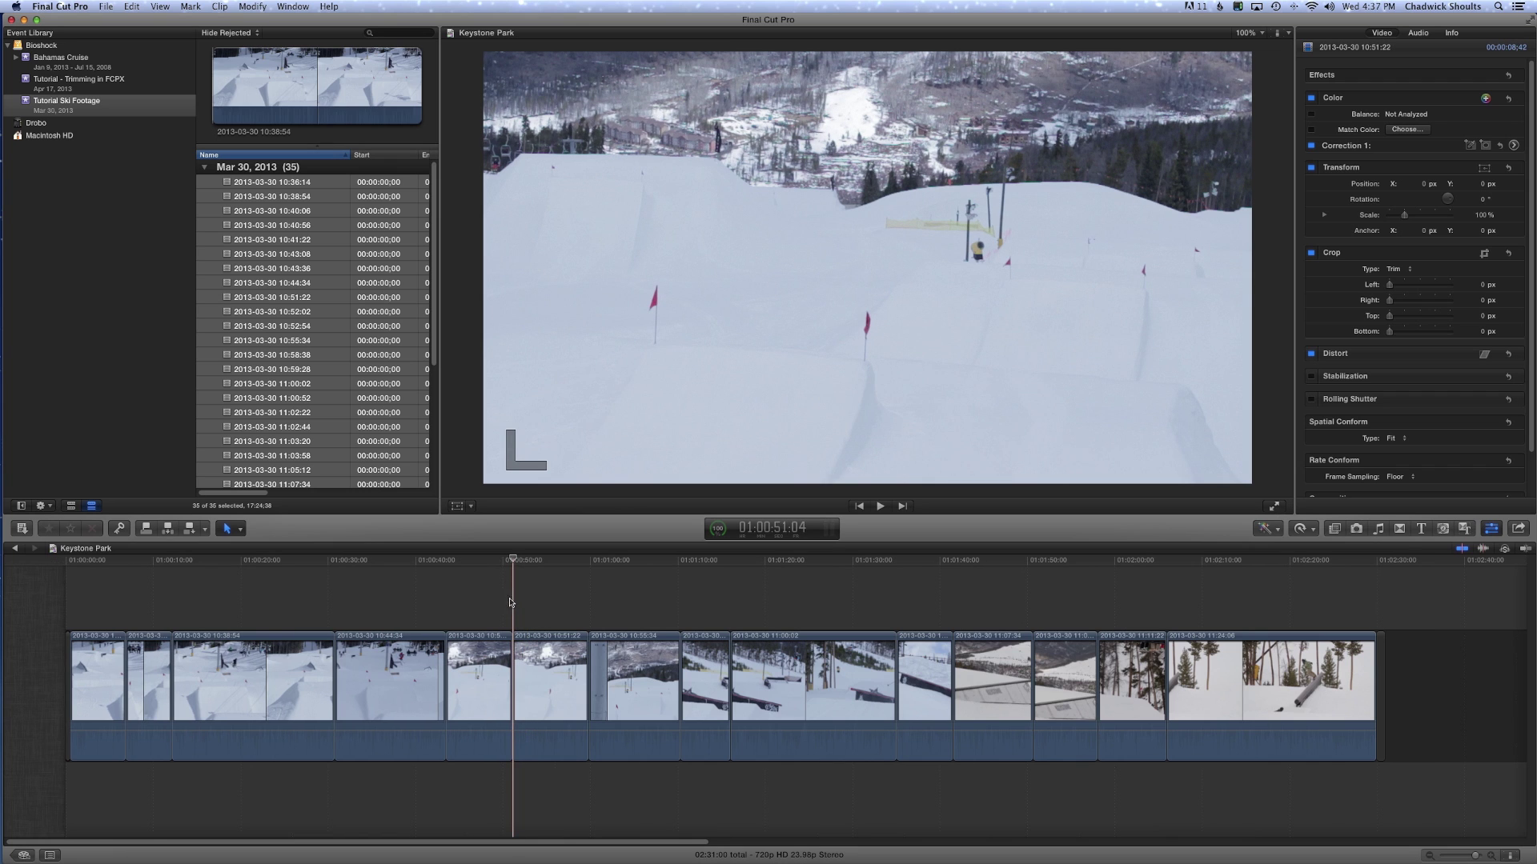